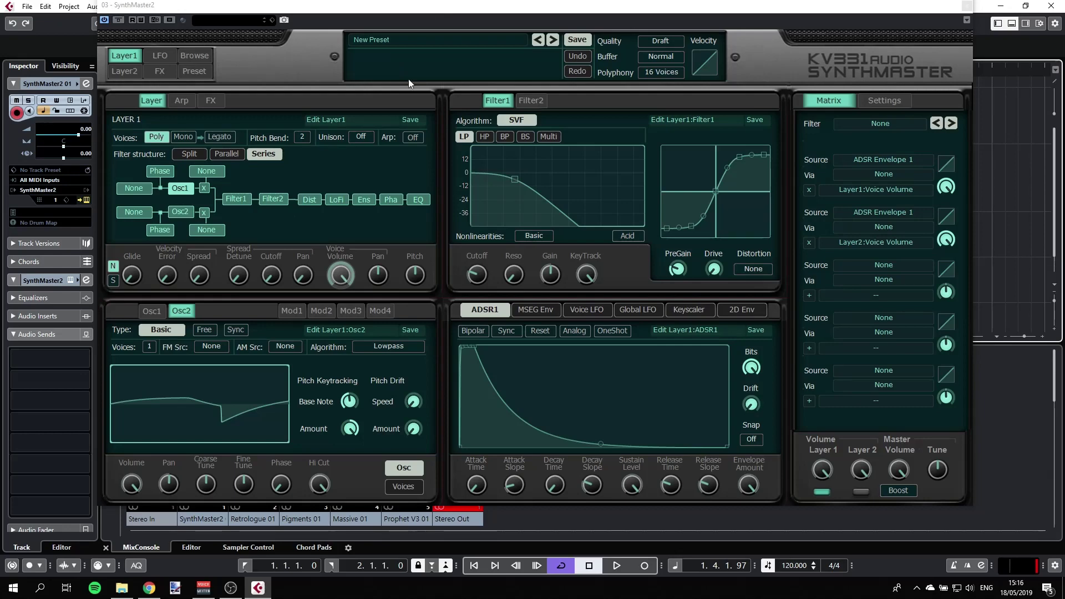
# - Nudge the synth window up and left and dismiss the preset options menu
pyautogui.moveTo(476, 7); pyautogui.dragTo(452, 22)
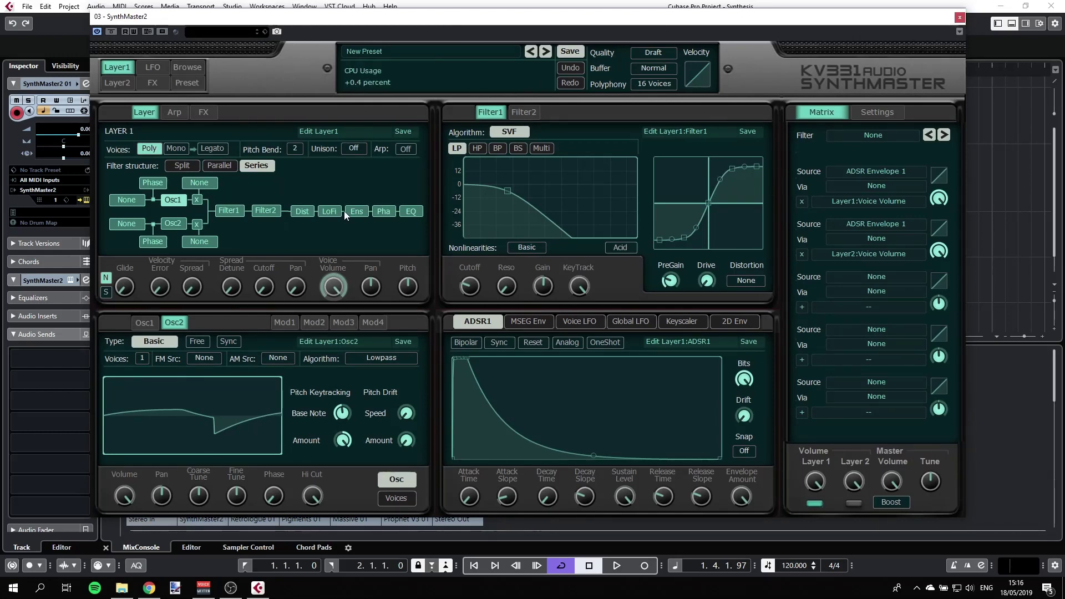
pyautogui.click(371, 55)
pyautogui.click(389, 63)
# - Set both Layer 1 oscillators, Osc2 and Osc1, to Sine waveforms
pyautogui.moveTo(268, 380)
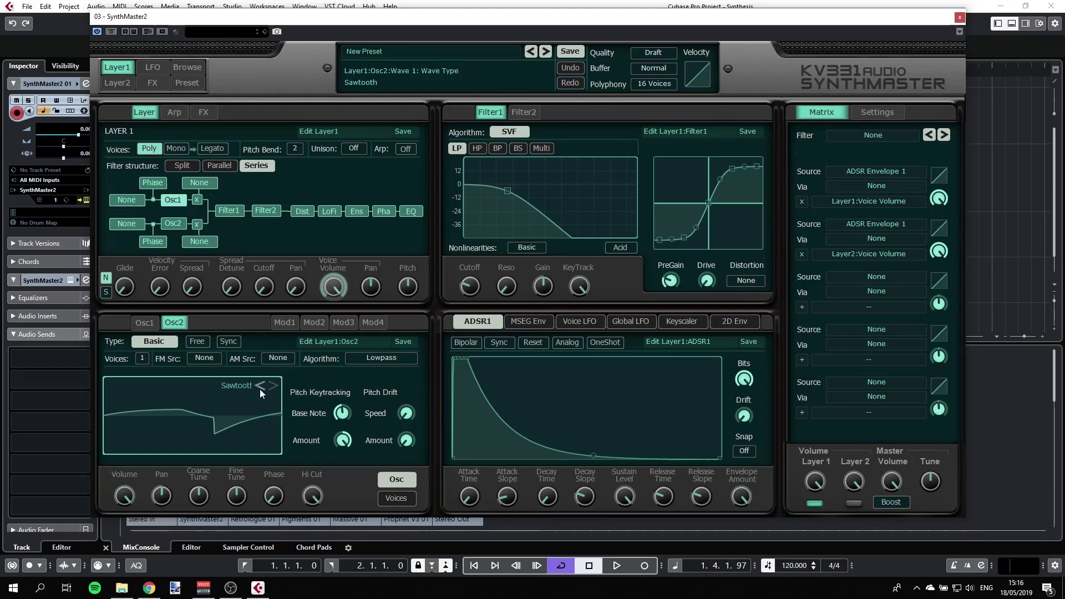
pyautogui.click(213, 401)
pyautogui.click(227, 407)
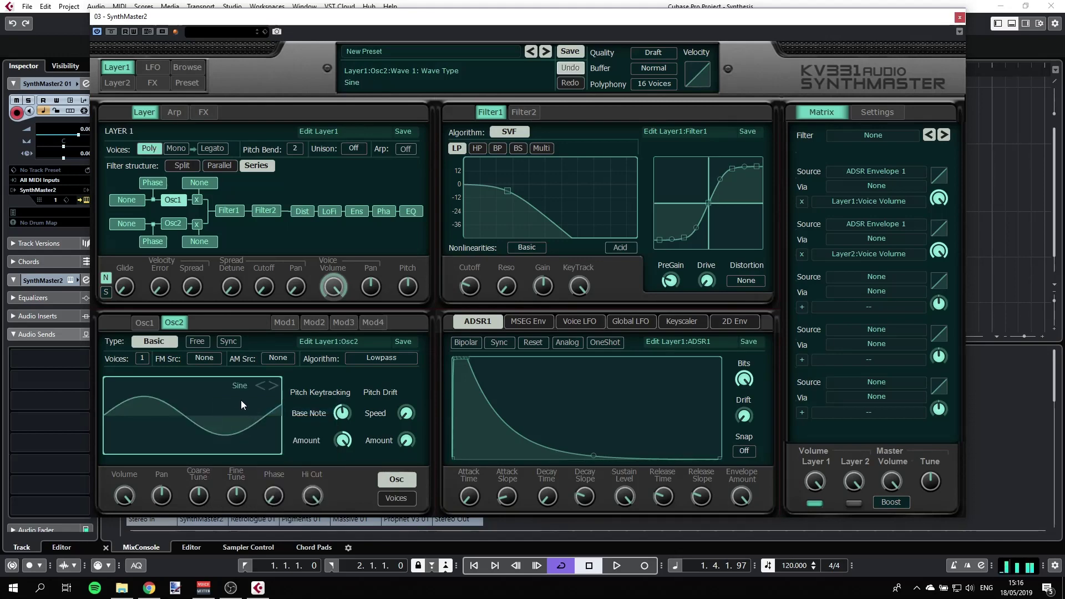
pyautogui.click(146, 324)
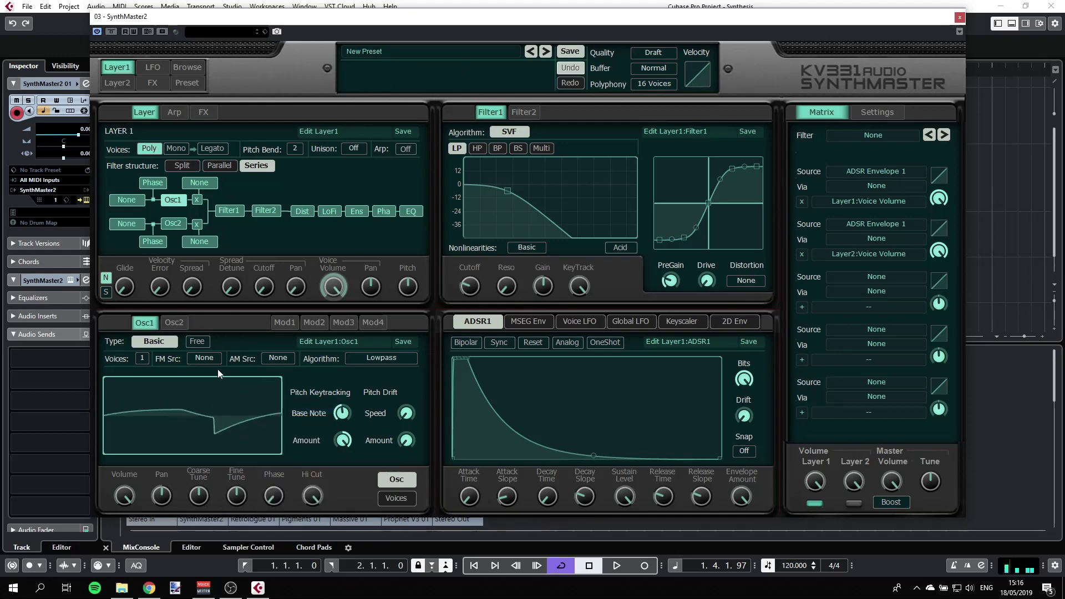
pyautogui.click(228, 405)
pyautogui.click(224, 417)
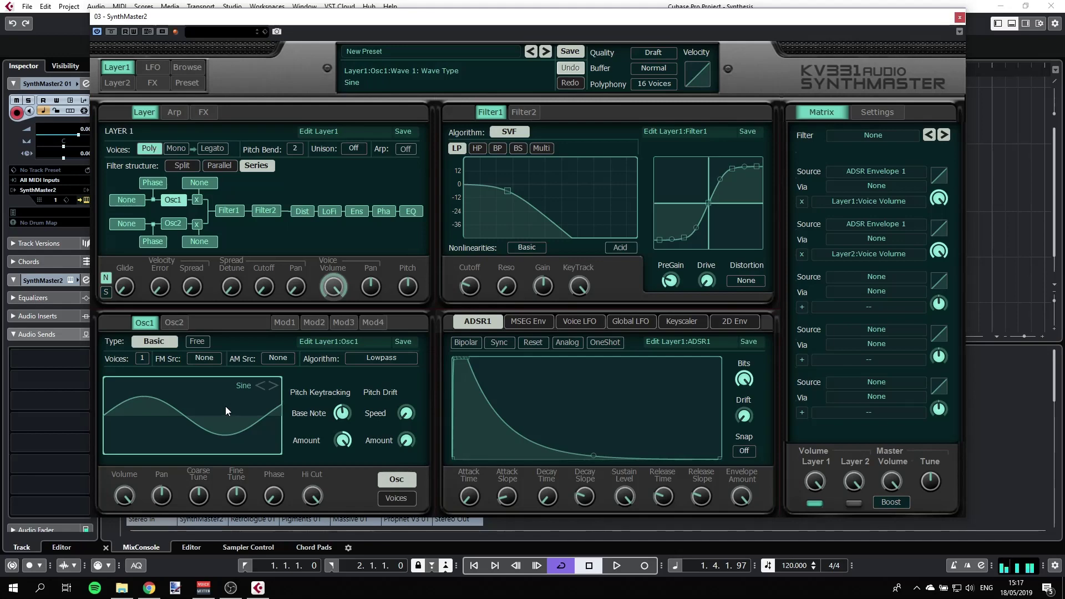
# - Tune Osc1's Coarse Tune down two semitones
pyautogui.moveTo(196, 498)
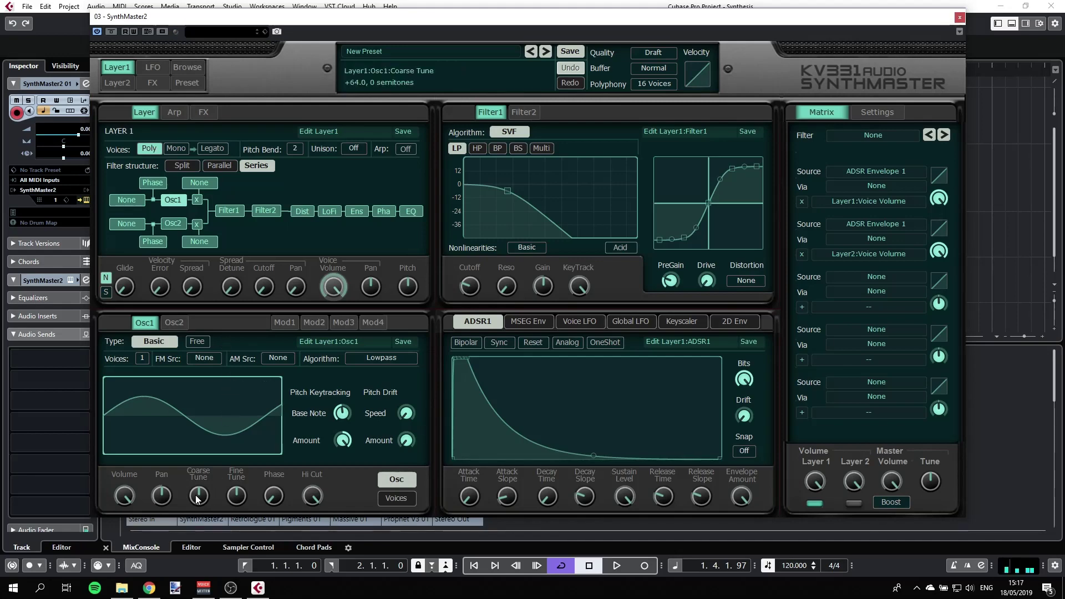
pyautogui.moveTo(199, 496); pyautogui.dragTo(206, 544)
pyautogui.moveTo(221, 438)
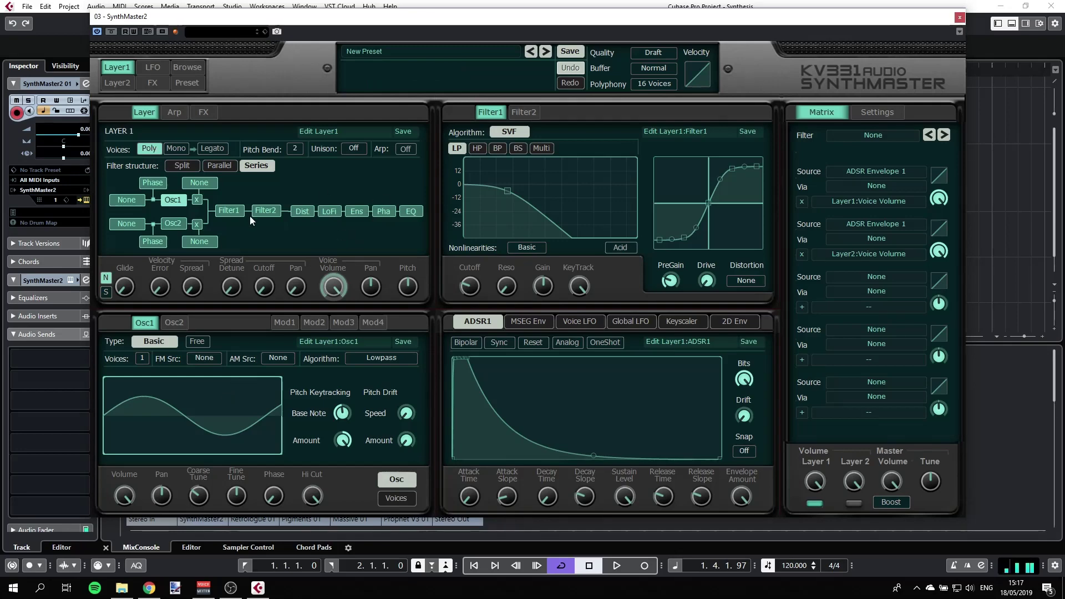
# - Lower Layer 1's Filter1 cutoff, keeping Osc1 on a Sine wave
pyautogui.click(228, 212)
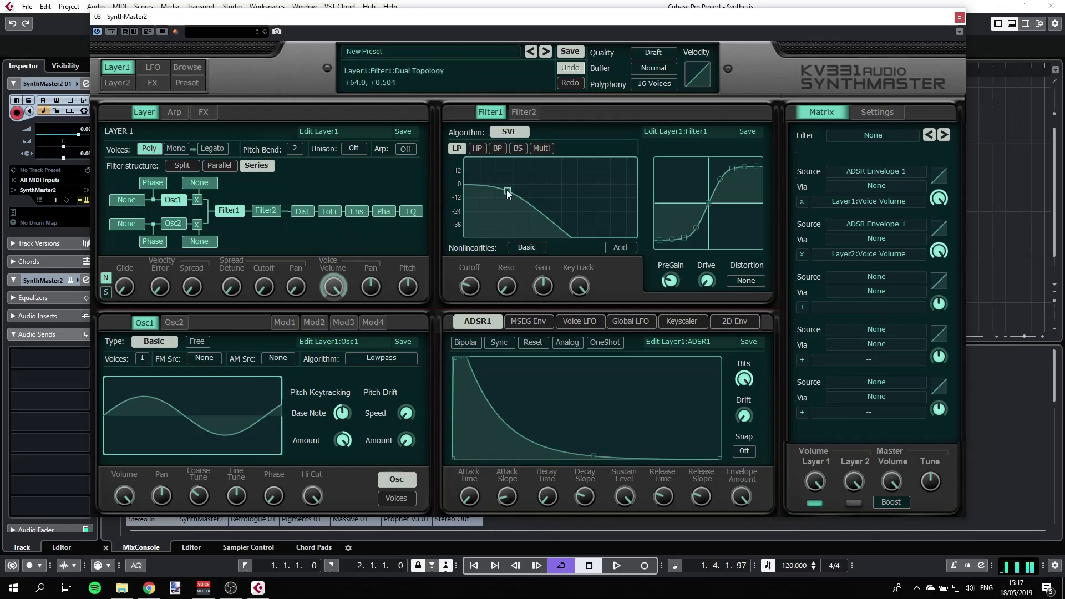
pyautogui.moveTo(507, 190)
pyautogui.mouseDown()
pyautogui.moveTo(535, 188)
pyautogui.moveTo(490, 191)
pyautogui.moveTo(497, 185)
pyautogui.mouseUp()
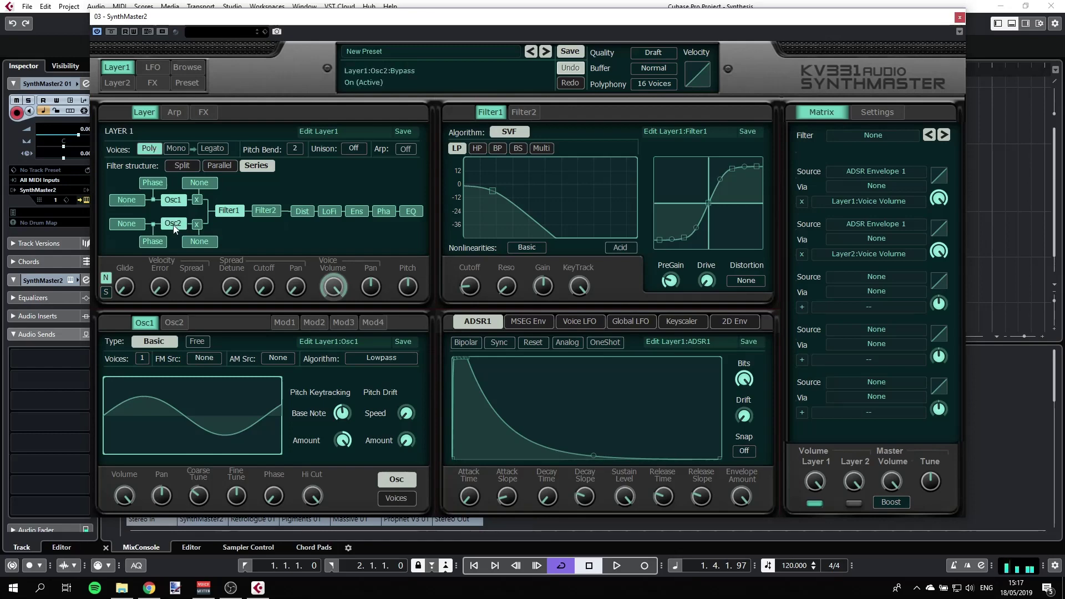
pyautogui.moveTo(221, 409)
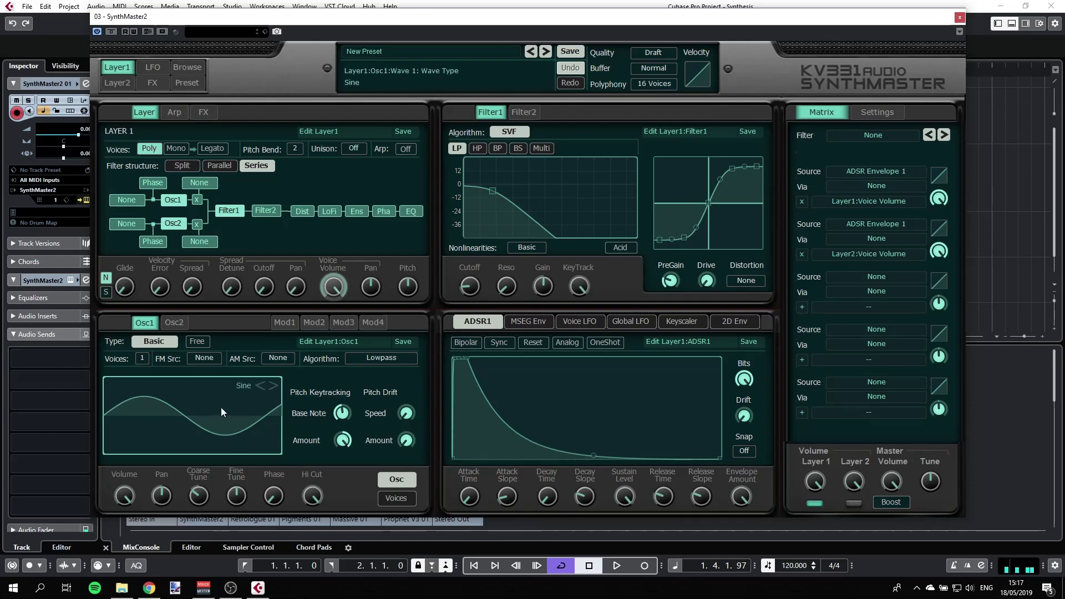
pyautogui.click(274, 386)
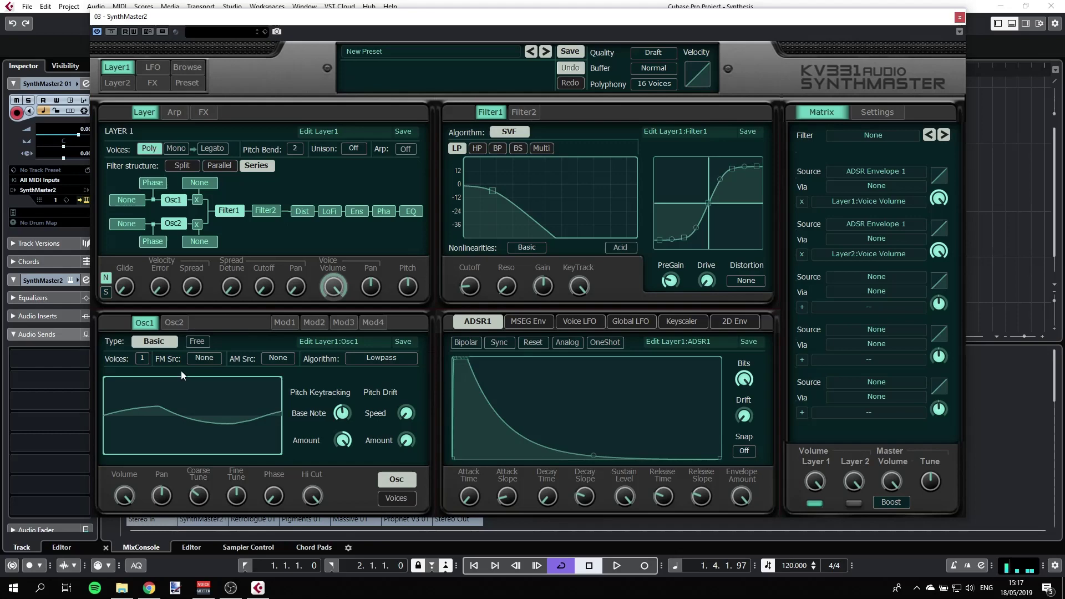
pyautogui.click(255, 385)
pyautogui.click(215, 408)
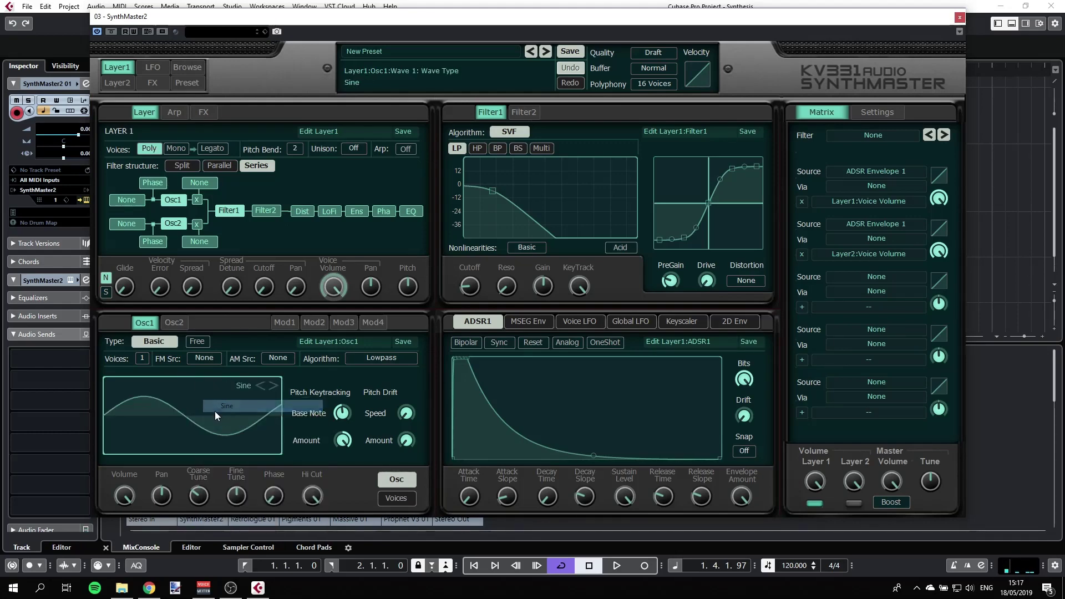
# - Give Osc2 a Triangle wave and tune its Coarse Tune down seven semitones
pyautogui.click(173, 322)
pyautogui.click(224, 386)
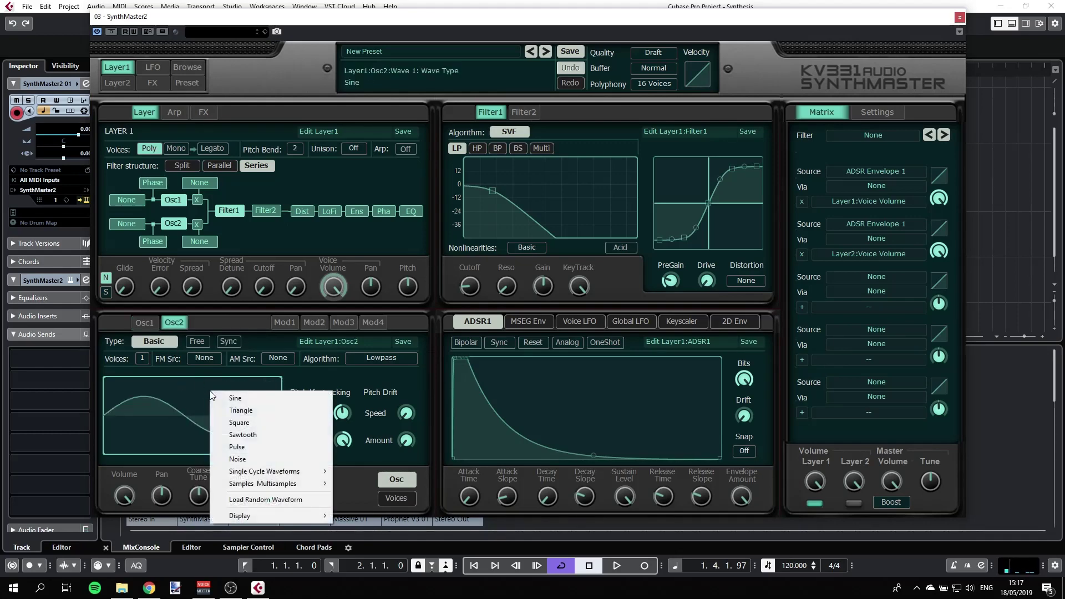
pyautogui.click(251, 412)
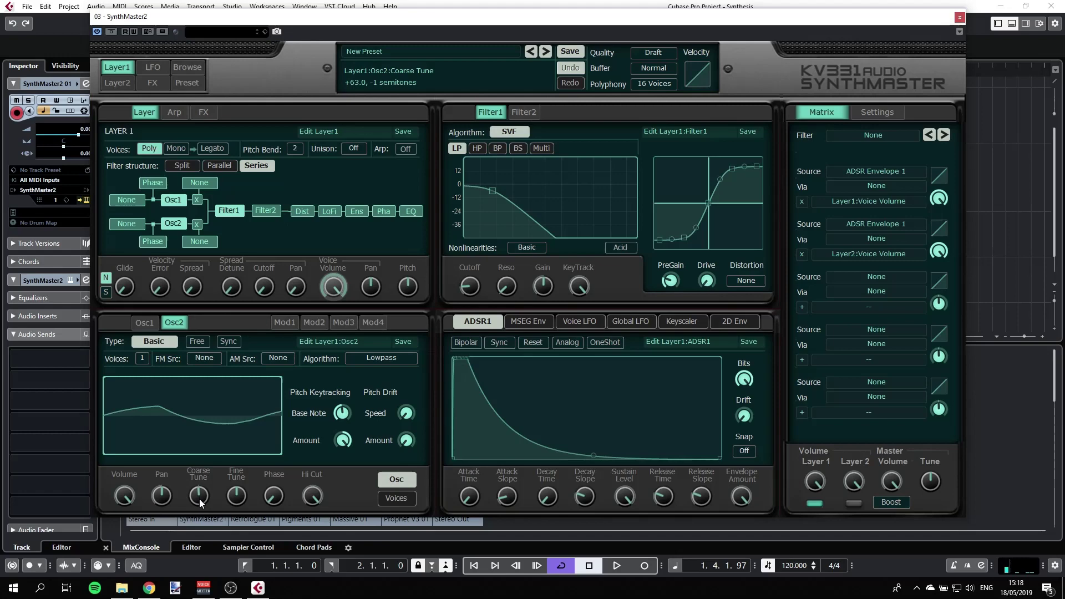
pyautogui.moveTo(199, 498); pyautogui.dragTo(204, 521)
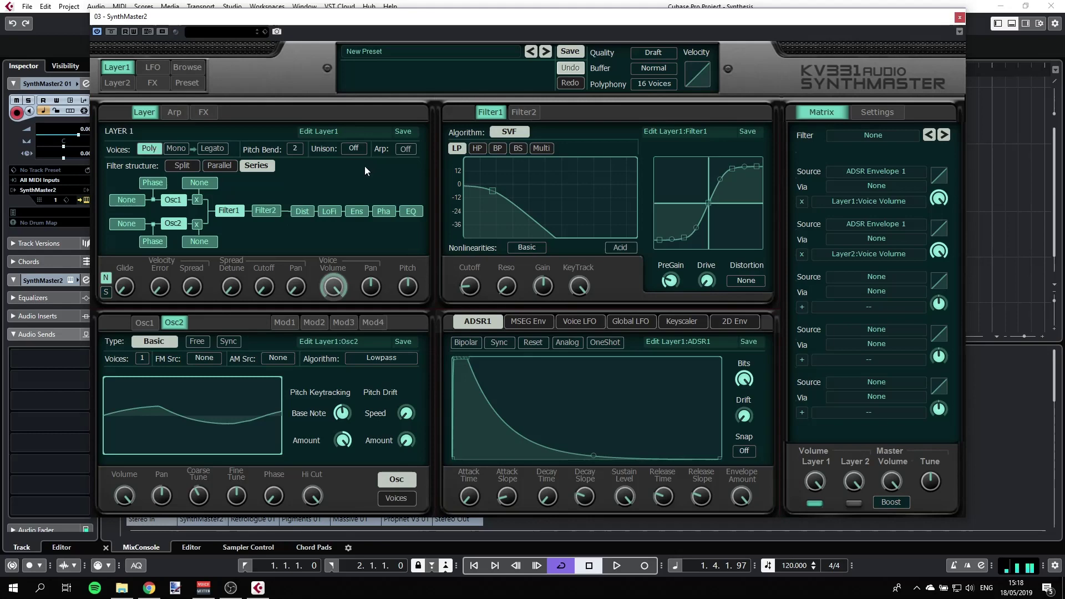
# - Set Layer 1's Unison to 4 voices
pyautogui.click(355, 147)
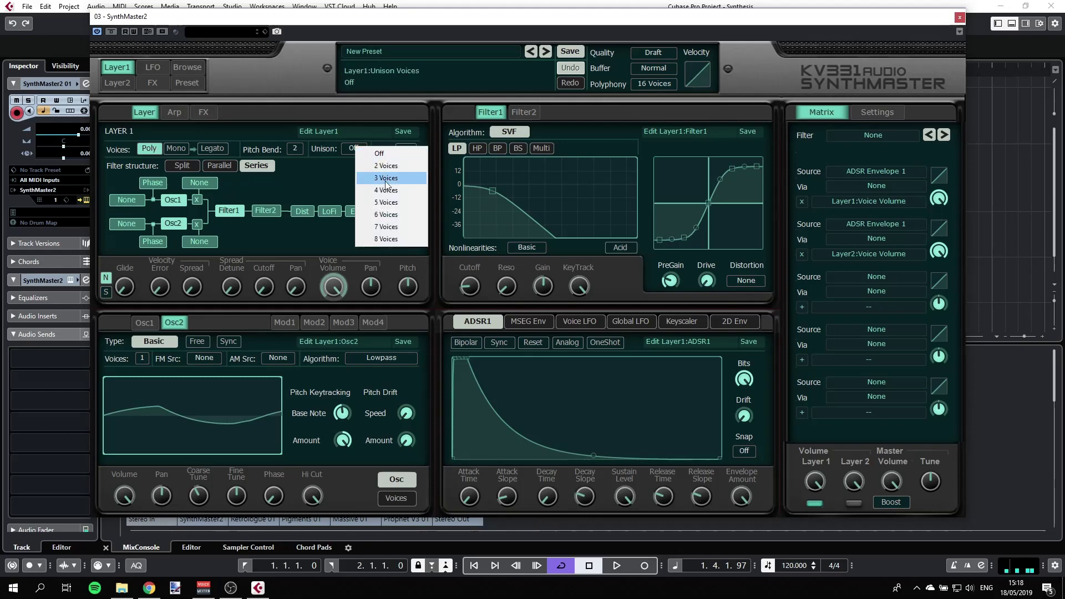
pyautogui.click(385, 177)
pyautogui.click(352, 147)
pyautogui.click(371, 188)
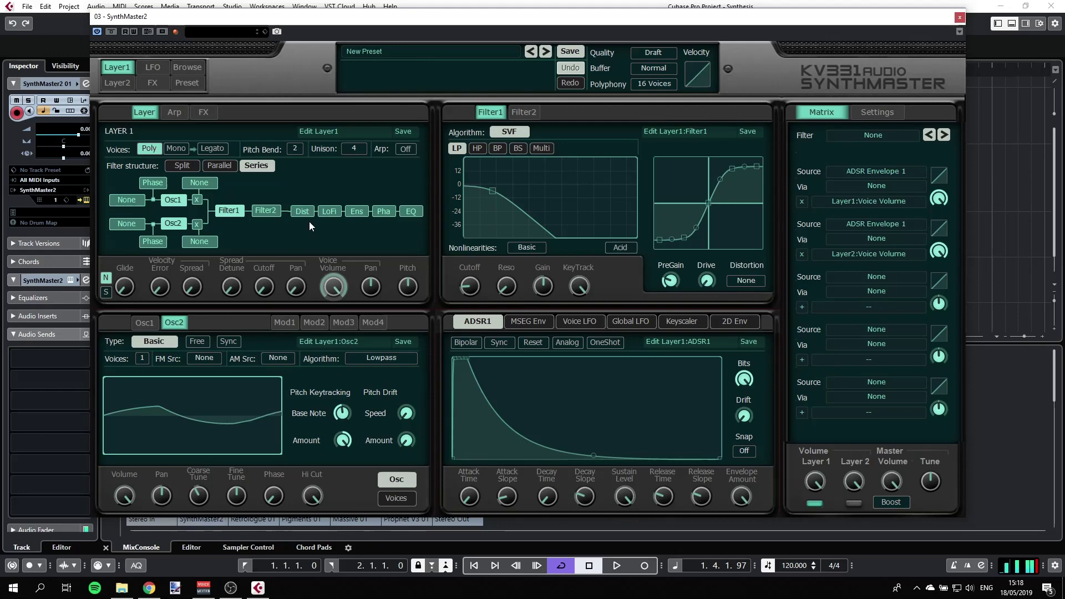
# - Reduce the unison tune spread and raise the filter cutoff to about 121.6 Hz
pyautogui.moveTo(233, 260)
pyautogui.mouseDown()
pyautogui.moveTo(222, 271)
pyautogui.moveTo(233, 262)
pyautogui.mouseUp()
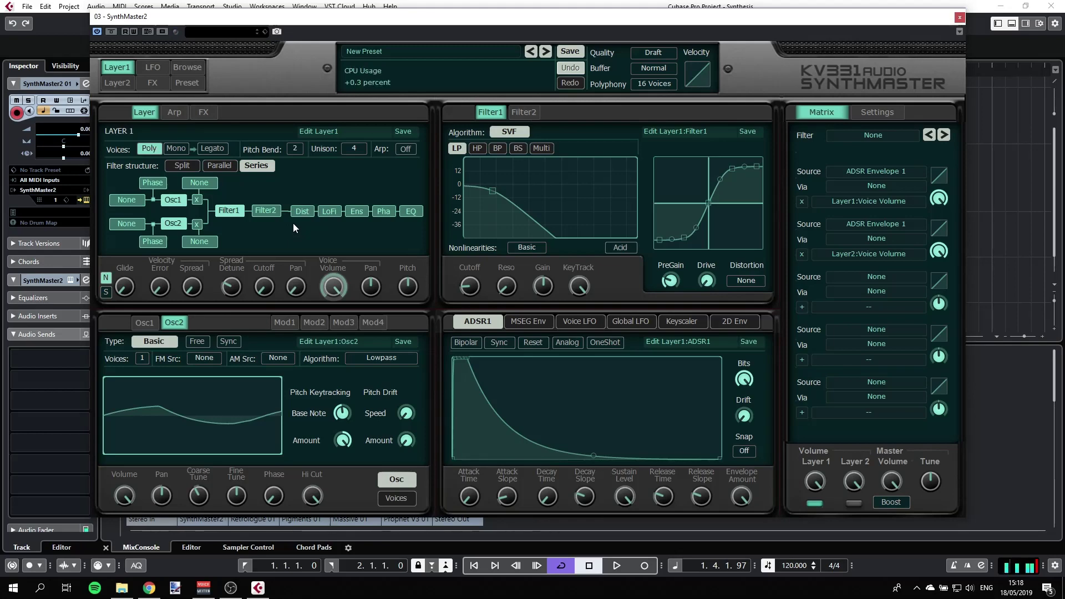
pyautogui.moveTo(489, 194)
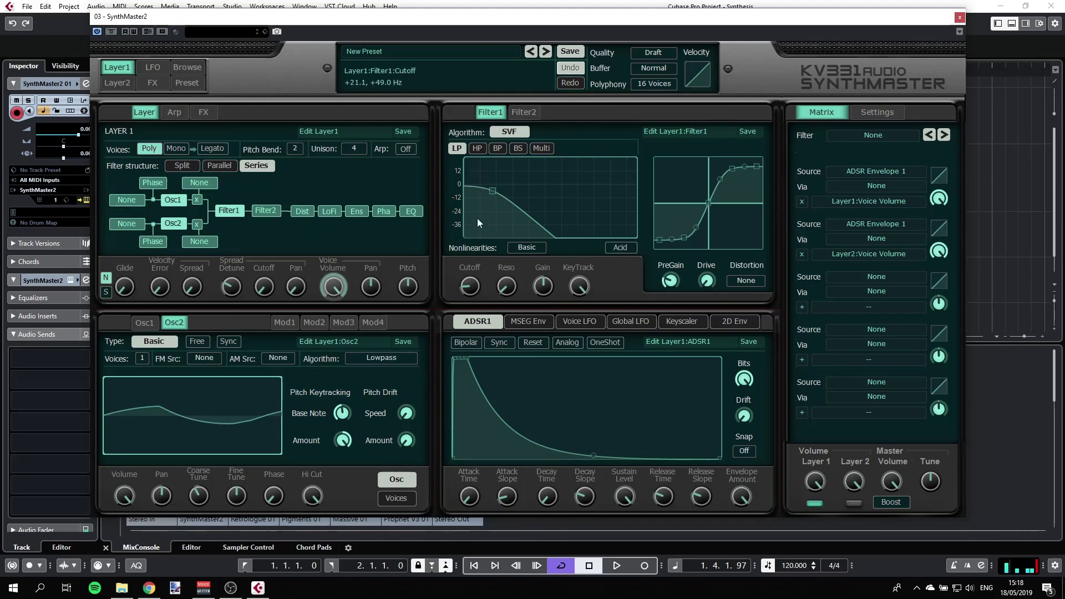
pyautogui.moveTo(494, 191); pyautogui.dragTo(517, 191)
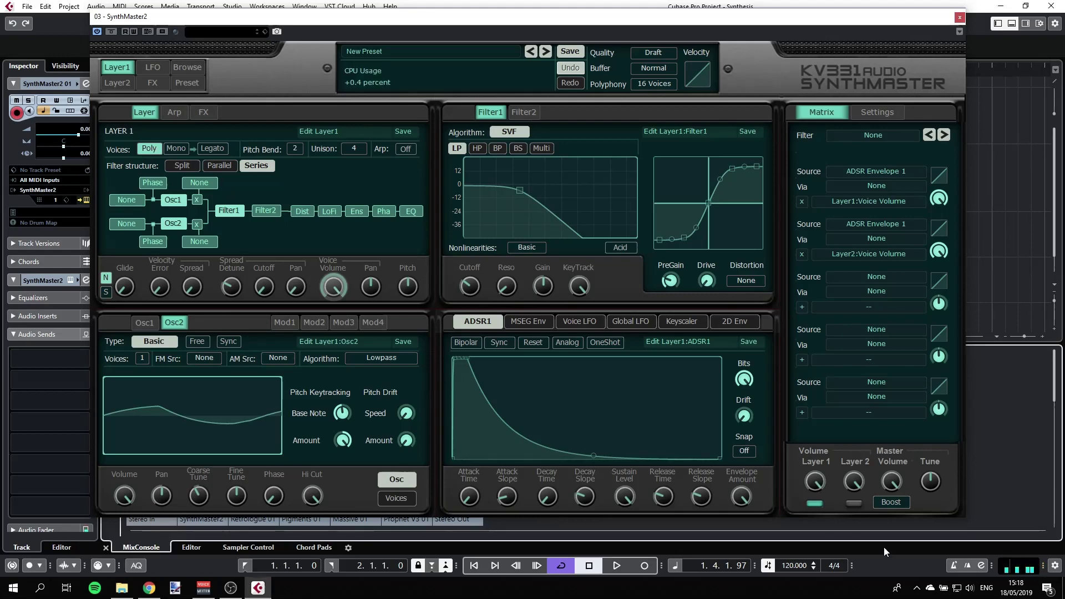
# - Lower Layer 1's volume, set ADSR1 release to 0.67 sec, and cutoff to about 68.7 Hz
pyautogui.moveTo(815, 481)
pyautogui.moveTo(816, 481)
pyautogui.mouseDown()
pyautogui.moveTo(815, 499)
pyautogui.moveTo(814, 484)
pyautogui.mouseUp()
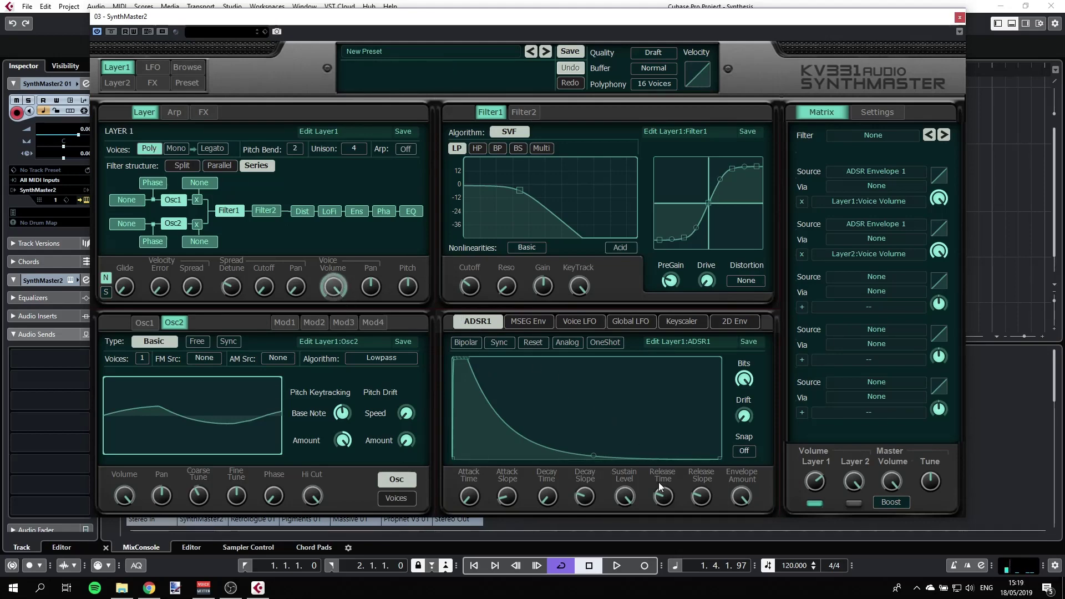
pyautogui.moveTo(669, 500); pyautogui.dragTo(672, 474)
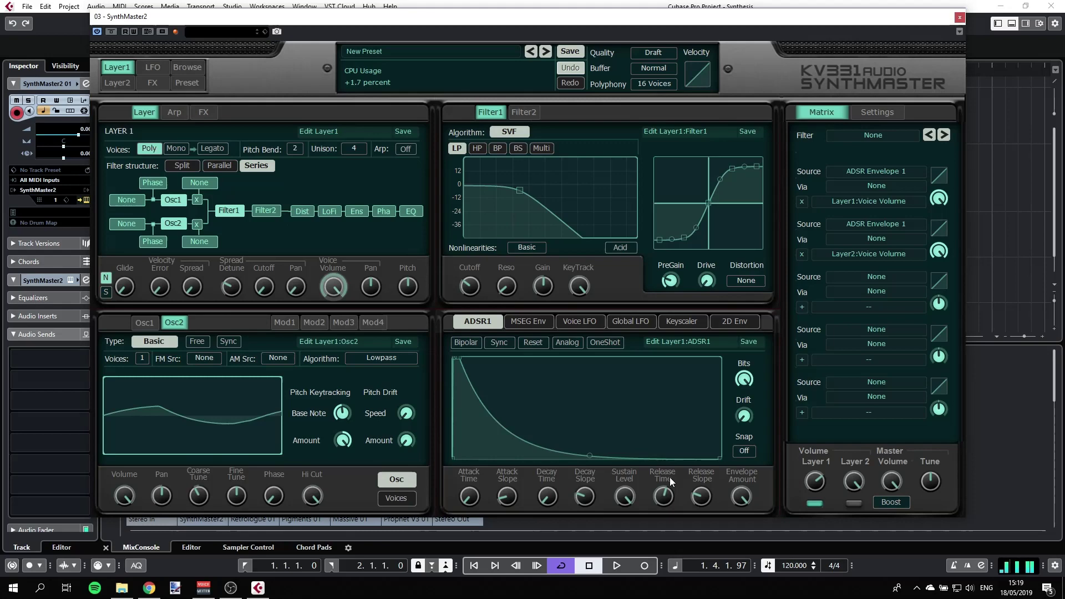
pyautogui.moveTo(520, 191); pyautogui.dragTo(483, 194)
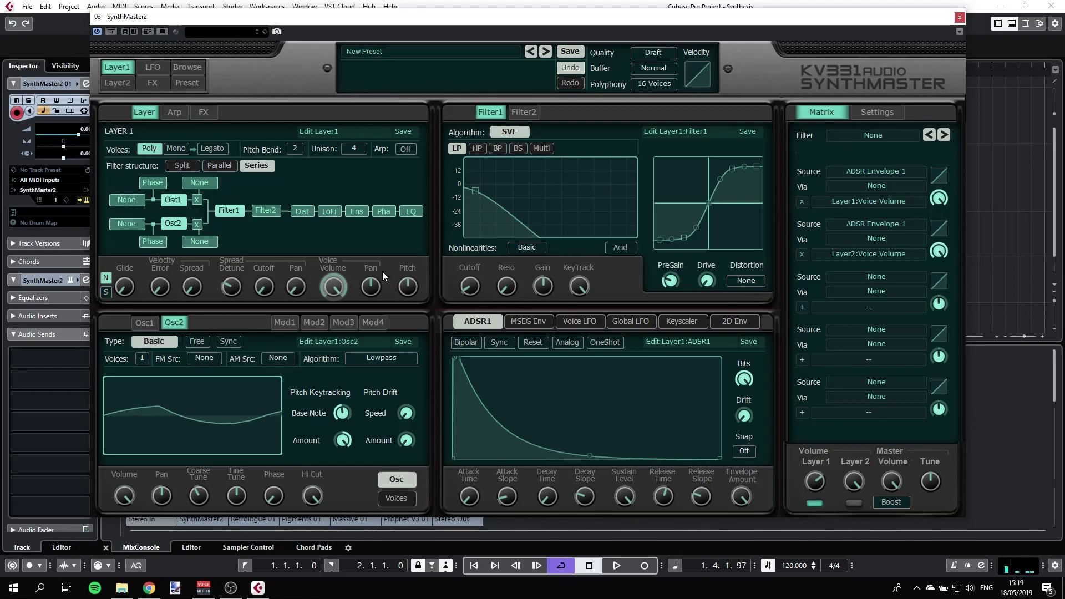
# - Enable Layer 2, halve its volume, and tune its Osc1 down one octave and a semitone
pyautogui.click(123, 81)
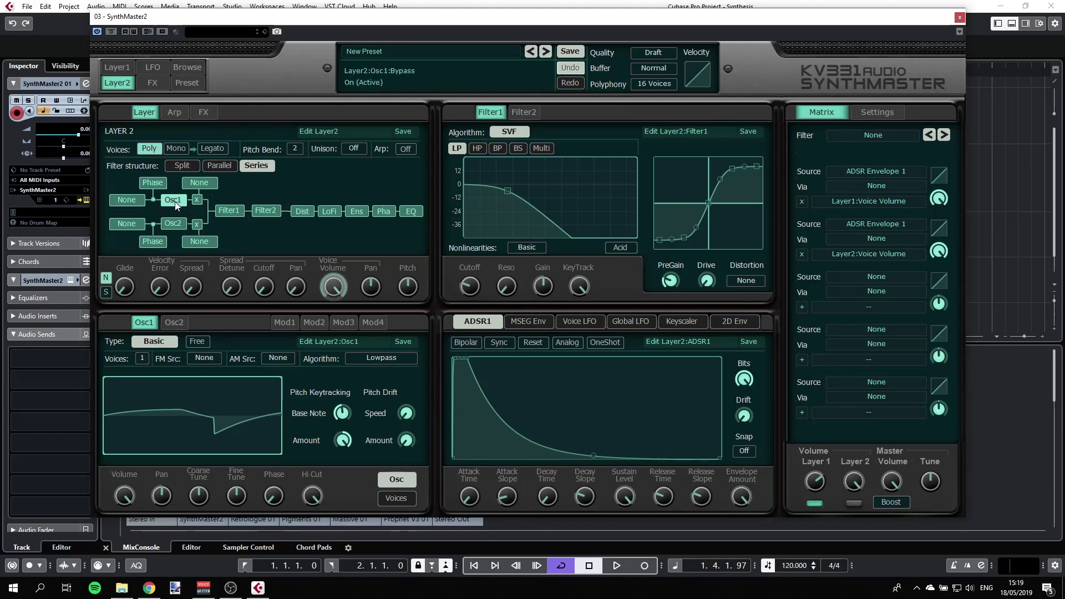
pyautogui.moveTo(189, 447)
pyautogui.click(853, 503)
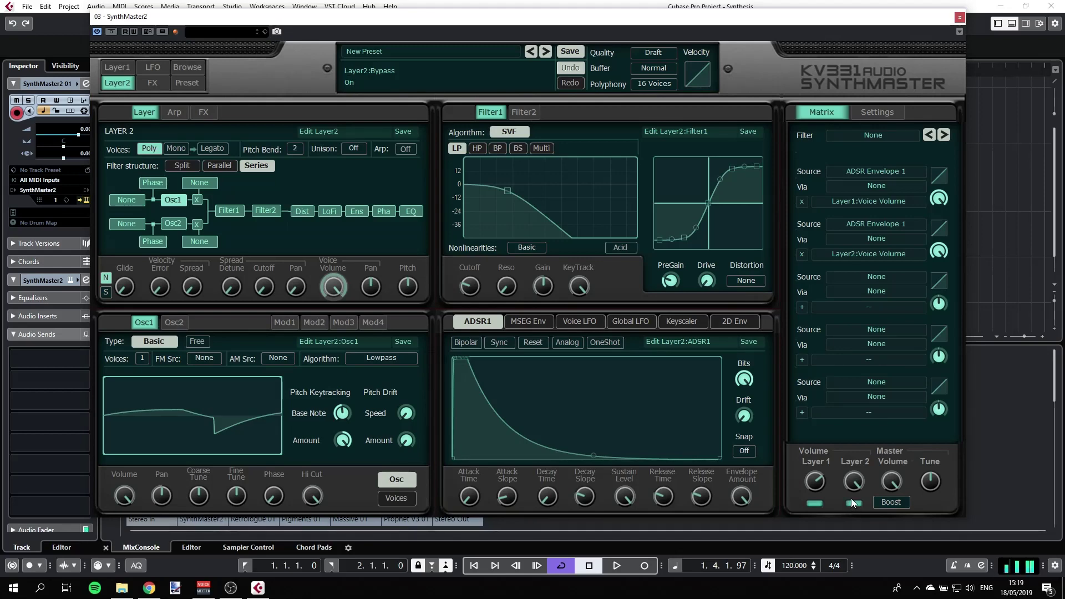
pyautogui.moveTo(860, 481); pyautogui.dragTo(850, 511)
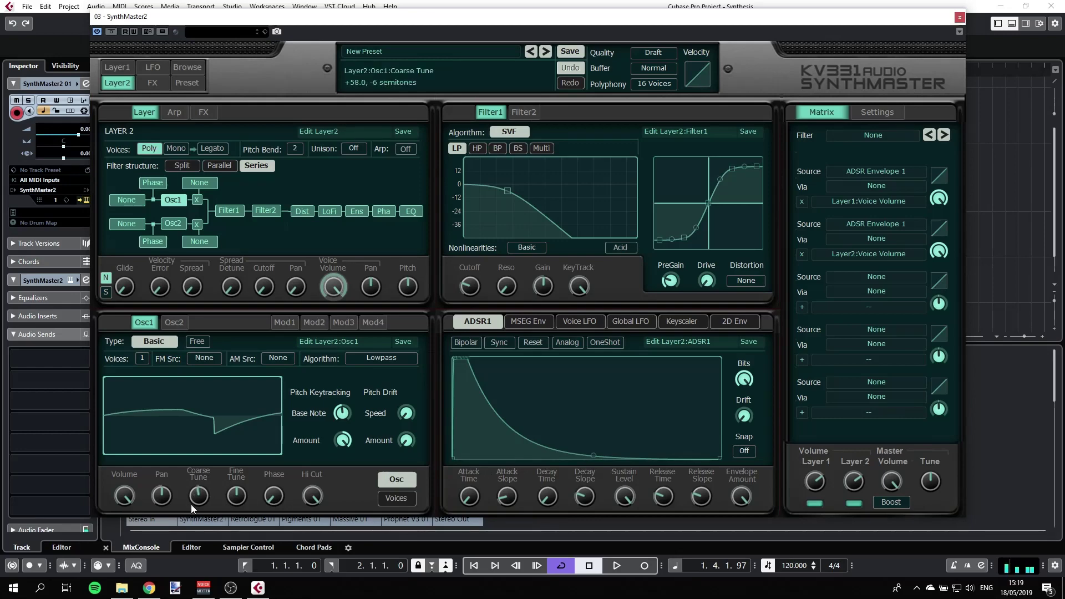
pyautogui.moveTo(191, 516); pyautogui.dragTo(198, 542)
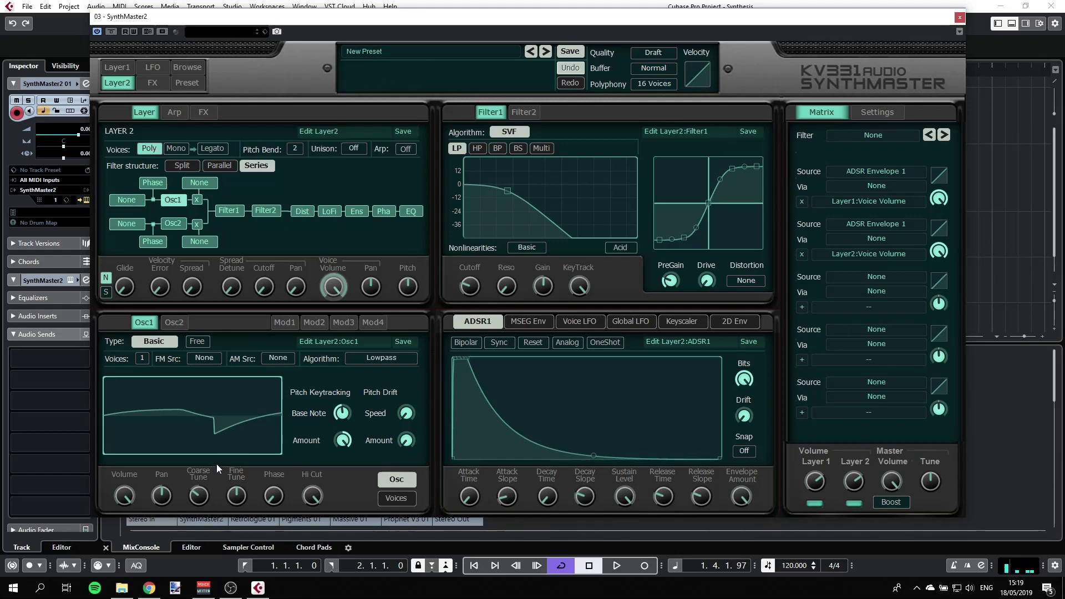
pyautogui.moveTo(597, 24); pyautogui.dragTo(1012, 4)
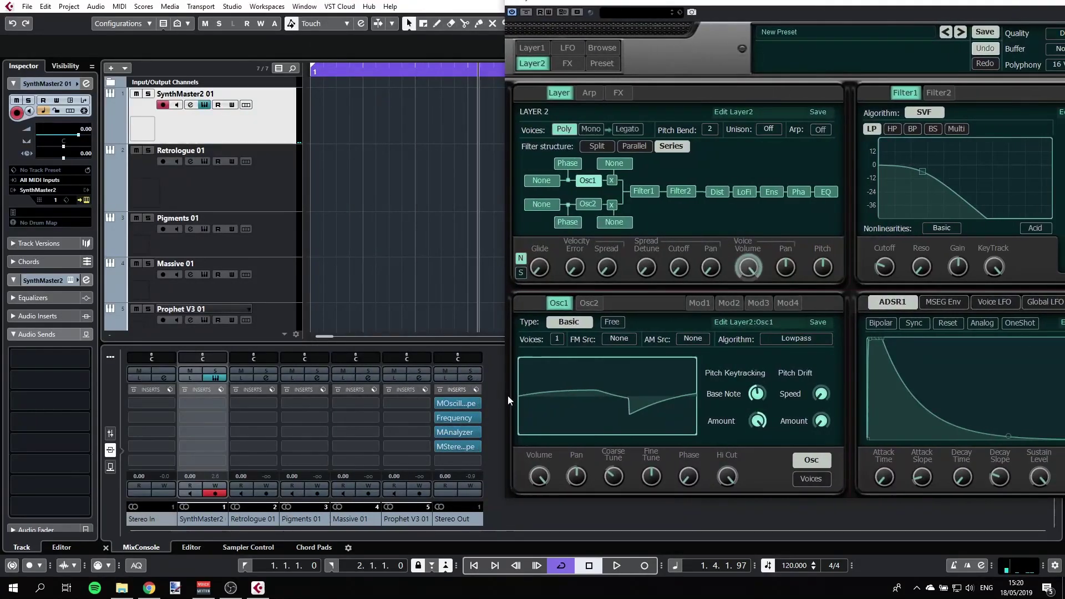
# - Open MAnalyzer on the Stereo Out and place it beside the synth window
pyautogui.click(456, 432)
pyautogui.moveTo(610, 192); pyautogui.dragTo(186, 31)
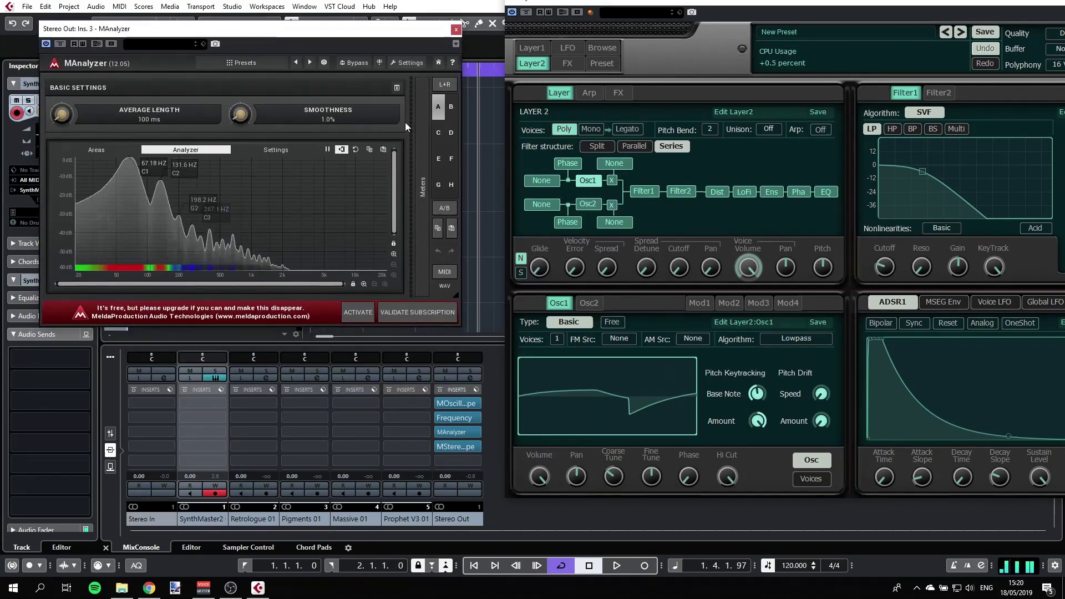
pyautogui.moveTo(708, 267)
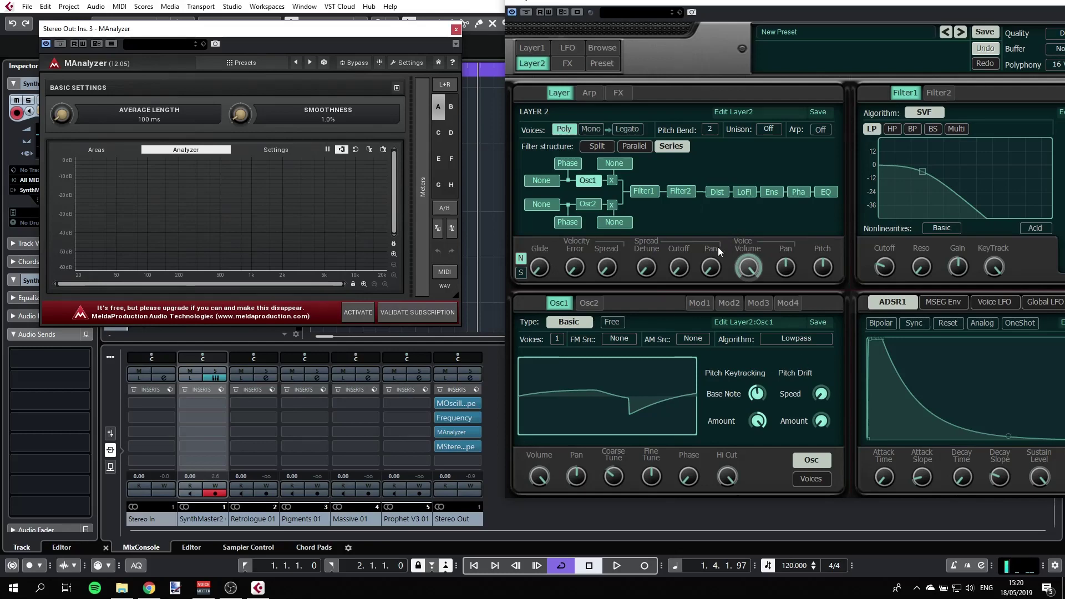
pyautogui.moveTo(854, 5); pyautogui.dragTo(717, 26)
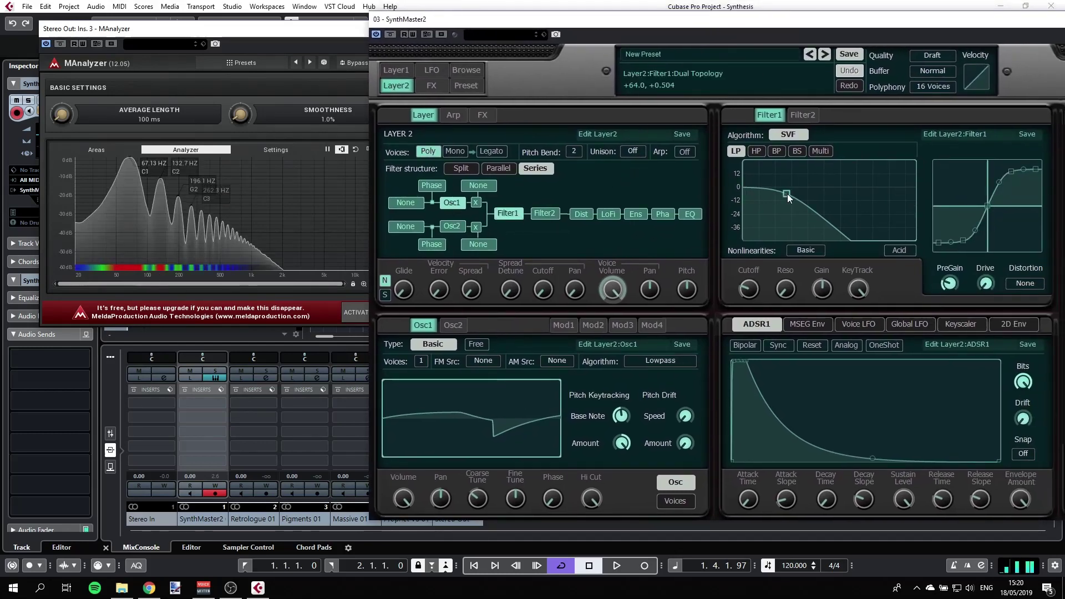
# - Raise Layer 2's cutoff to about 2 kHz, with 2 unison voices and wider spread detune
pyautogui.moveTo(787, 194)
pyautogui.mouseDown()
pyautogui.moveTo(774, 189)
pyautogui.moveTo(836, 188)
pyautogui.moveTo(798, 188)
pyautogui.moveTo(808, 189)
pyautogui.mouseUp()
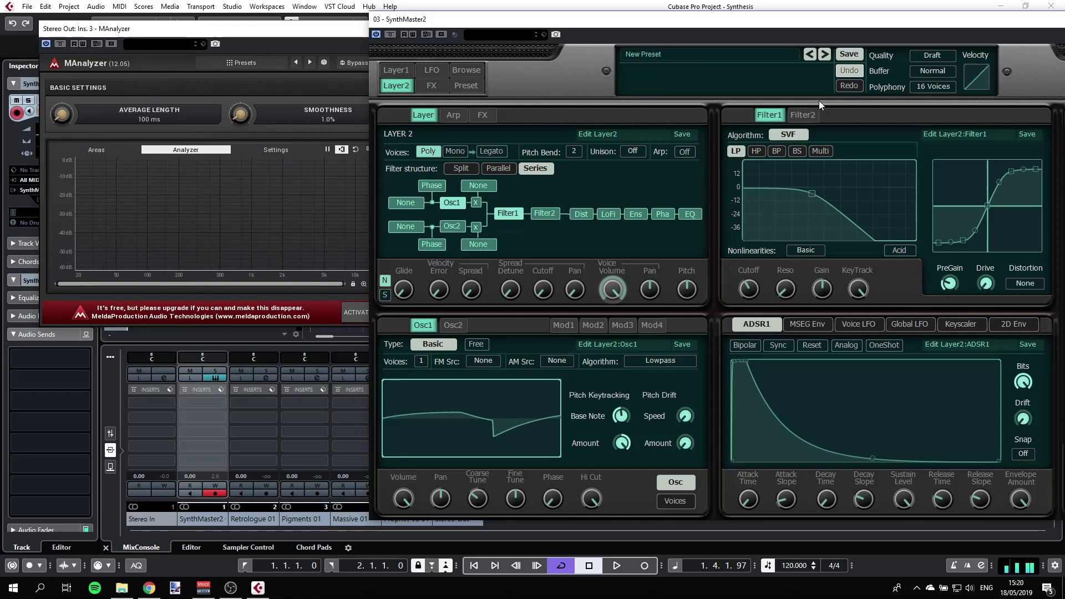
pyautogui.click(631, 152)
pyautogui.click(659, 171)
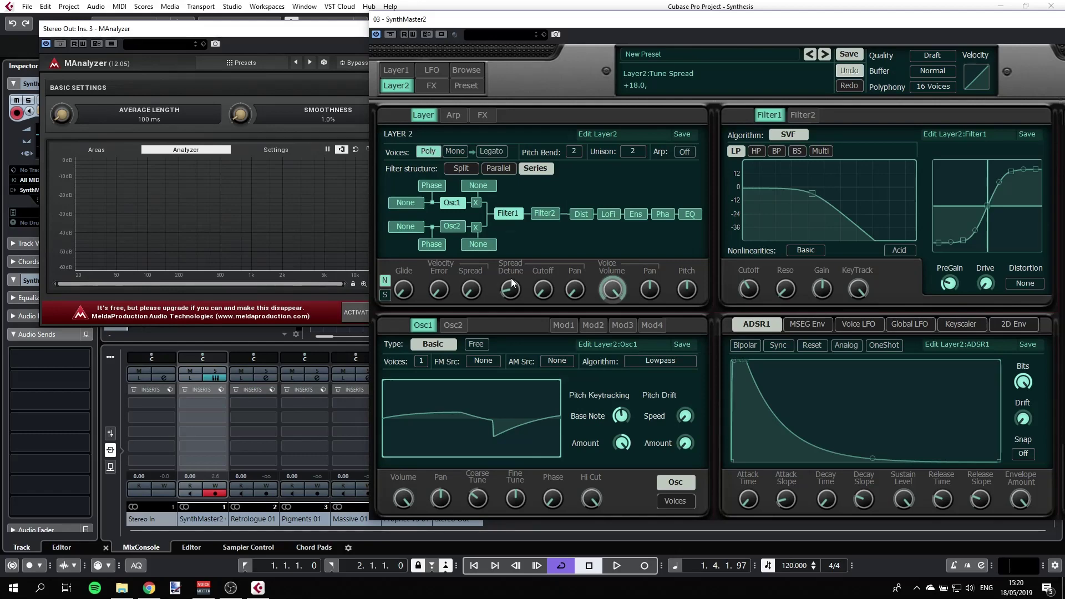
pyautogui.moveTo(511, 277); pyautogui.dragTo(513, 272)
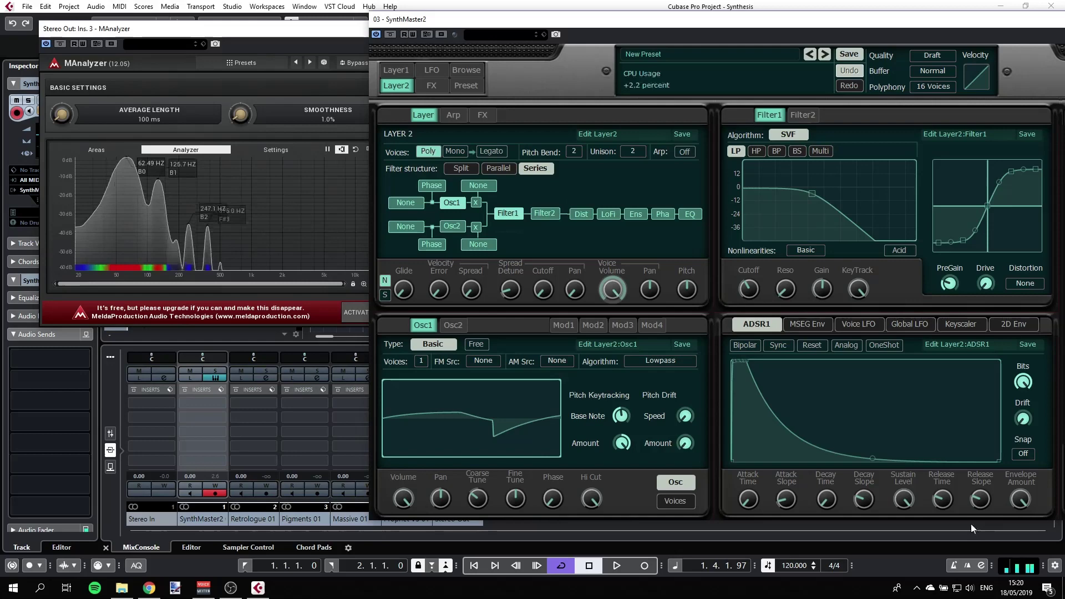
# - Lengthen Layer 2's release to about 0.27 sec and bend the attack slope concave
pyautogui.moveTo(947, 502)
pyautogui.moveTo(947, 502); pyautogui.dragTo(943, 483)
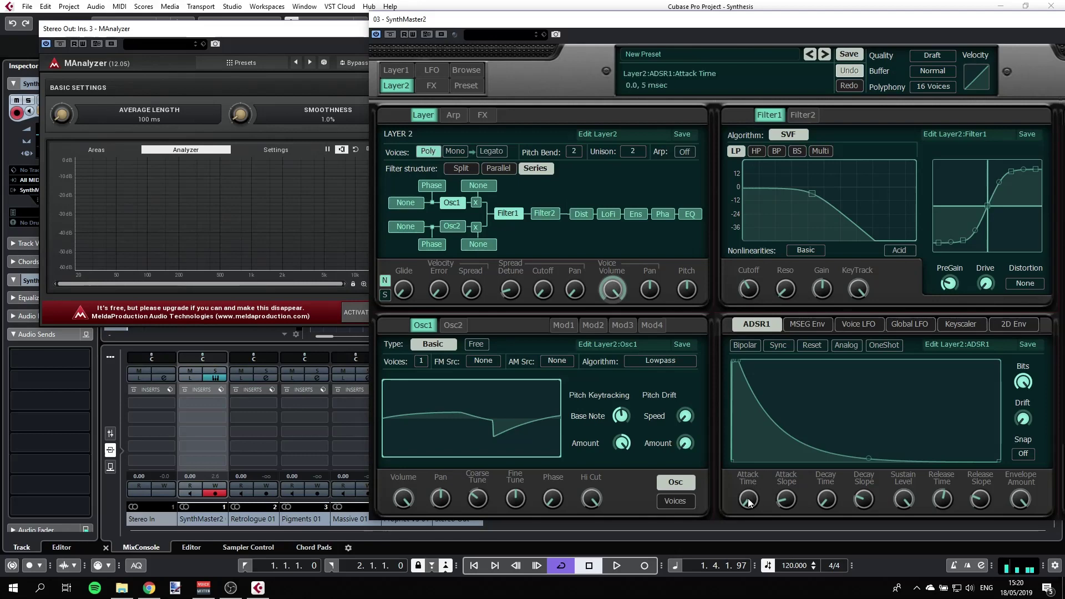
pyautogui.scroll(5, 744, 485)
pyautogui.moveTo(768, 362); pyautogui.dragTo(775, 425)
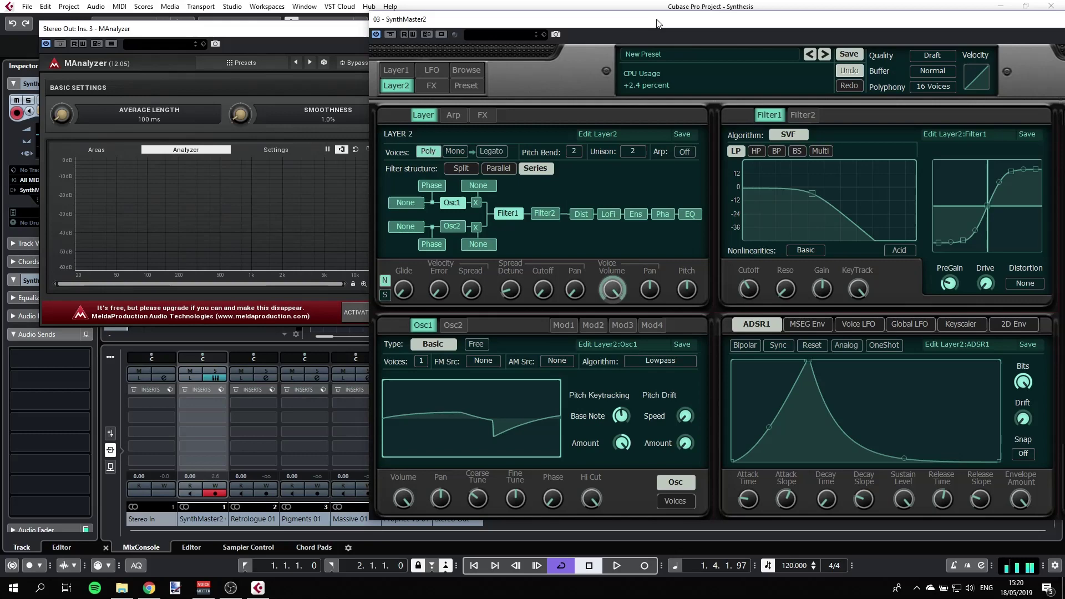
pyautogui.moveTo(656, 23); pyautogui.dragTo(405, 12)
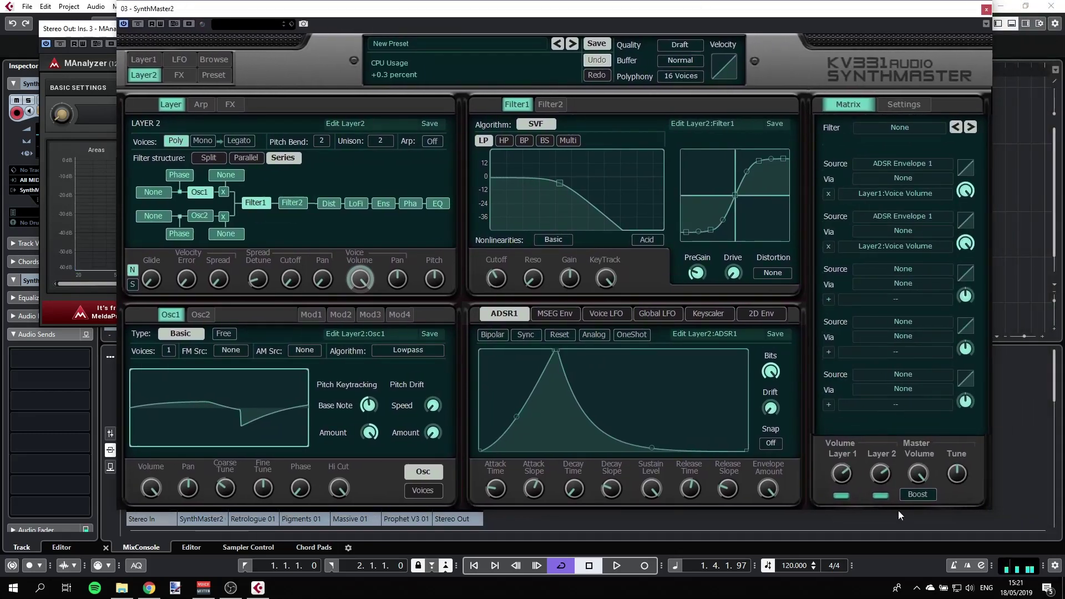
# - Raise Layer 2's volume back up to about +71.0
pyautogui.moveTo(883, 473)
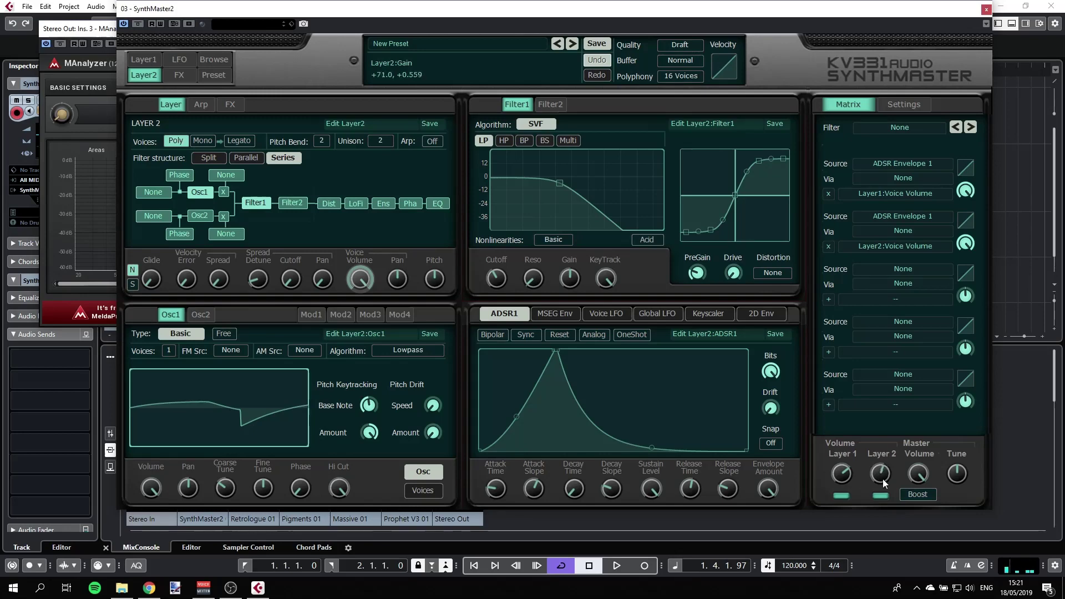
pyautogui.moveTo(883, 482); pyautogui.dragTo(884, 475)
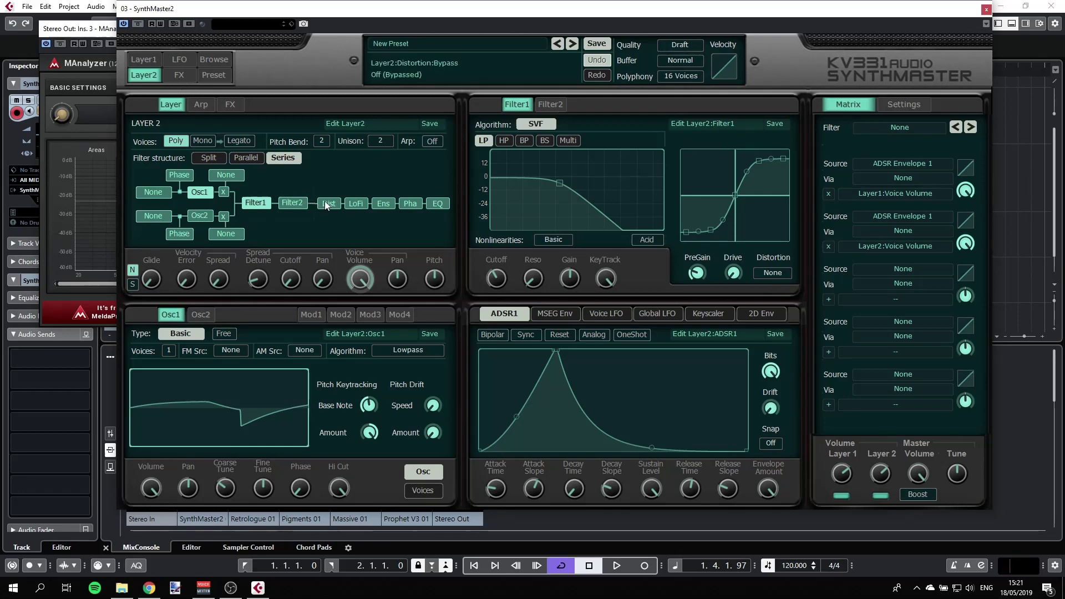
# - Enable LoFi in Layer 2's chain and lower its Bits to about 19.9
pyautogui.click(353, 205)
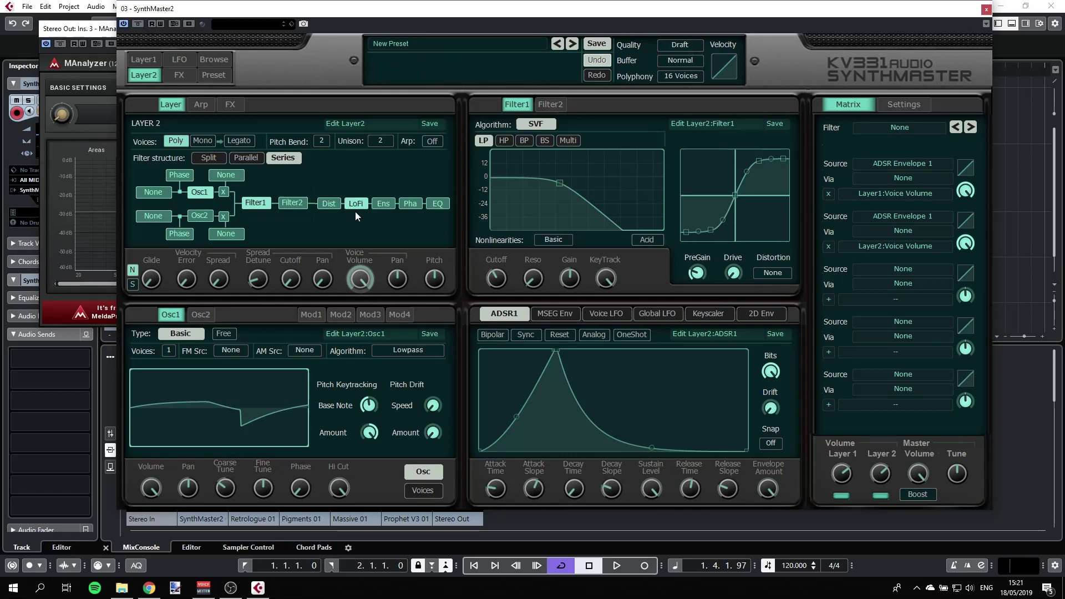
pyautogui.click(230, 107)
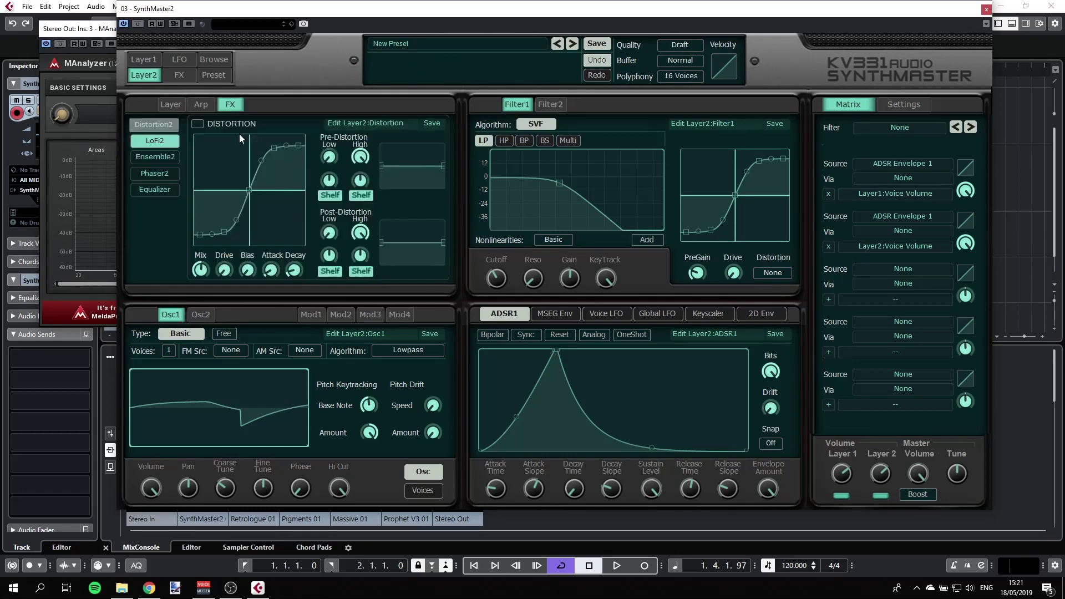
pyautogui.click(155, 140)
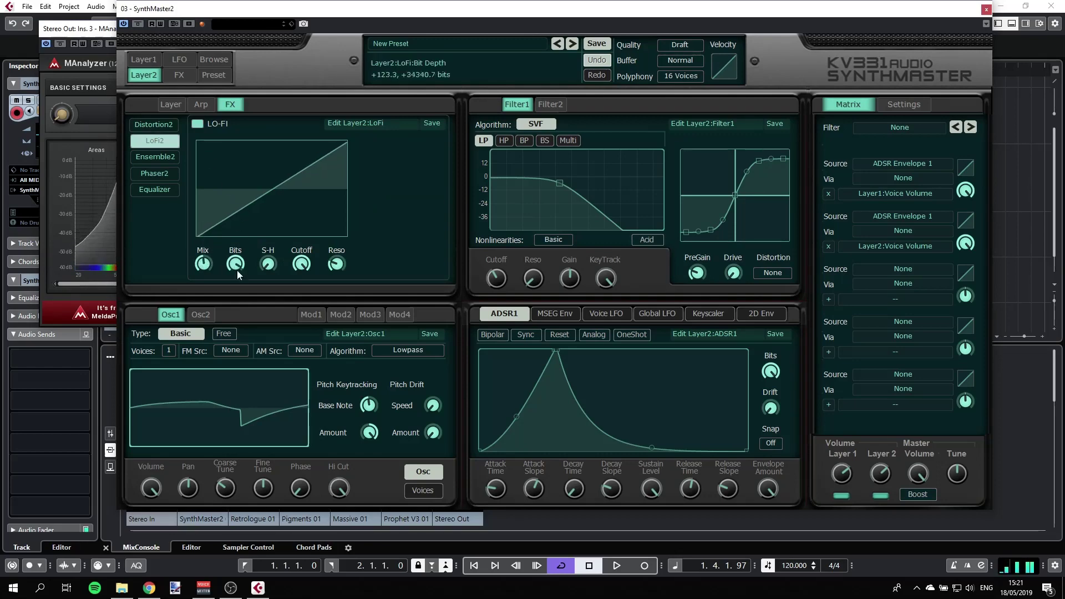
pyautogui.moveTo(237, 270); pyautogui.dragTo(241, 313)
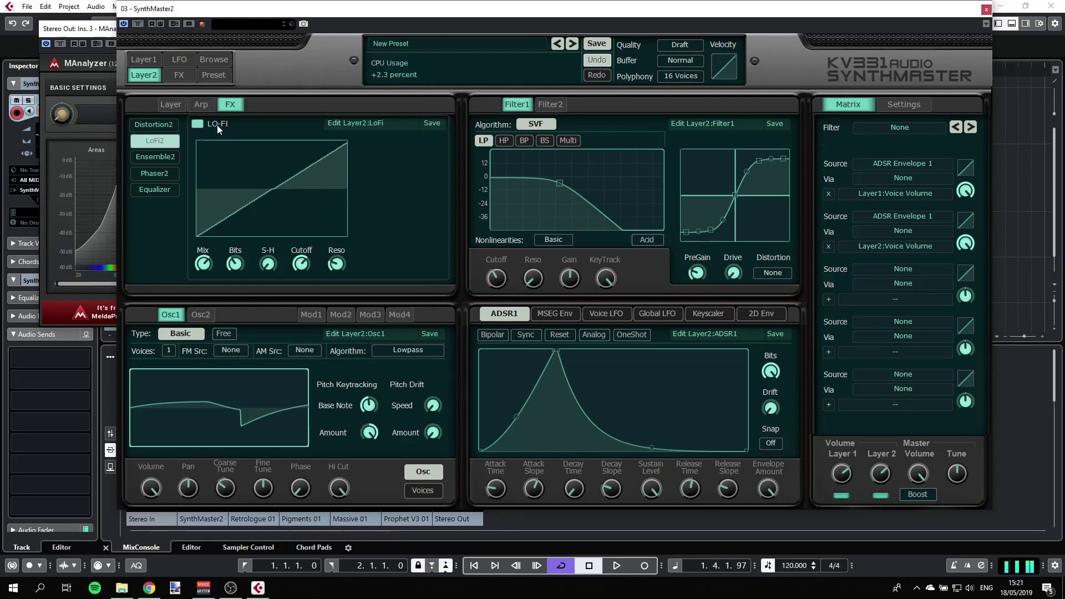
pyautogui.click(145, 64)
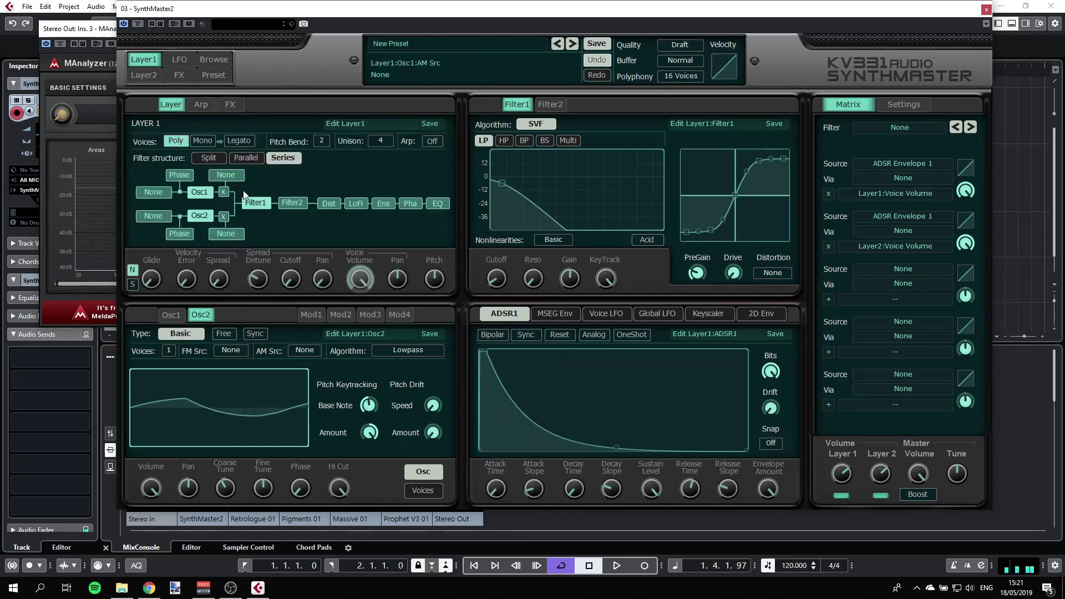
# - Nudge Layer 1's cutoff up to about 114.6 Hz and show the Easy Parameters page
pyautogui.moveTo(505, 183); pyautogui.dragTo(531, 183)
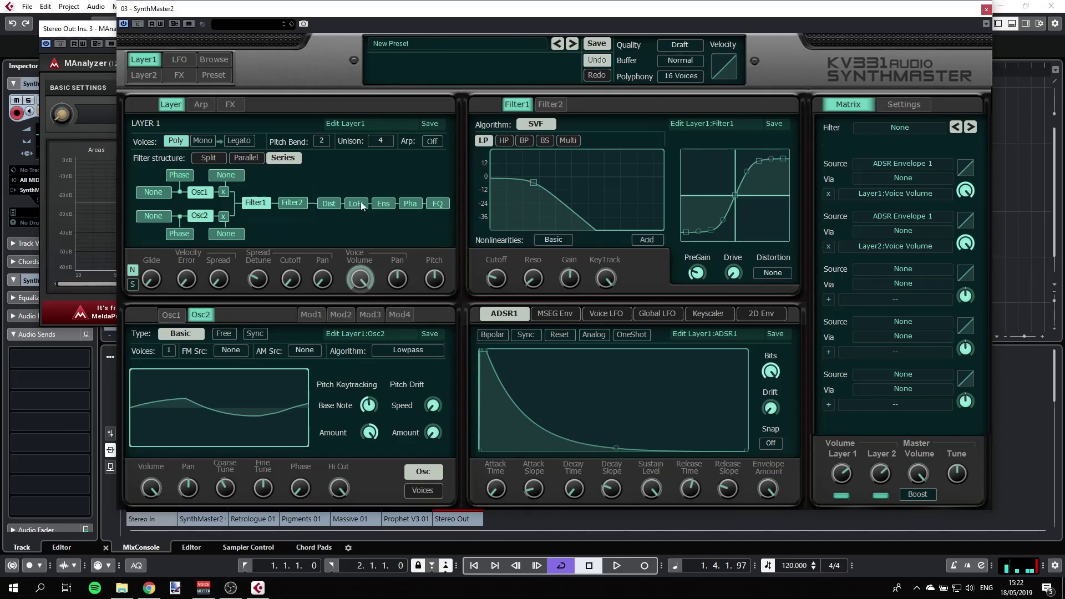
pyautogui.click(216, 76)
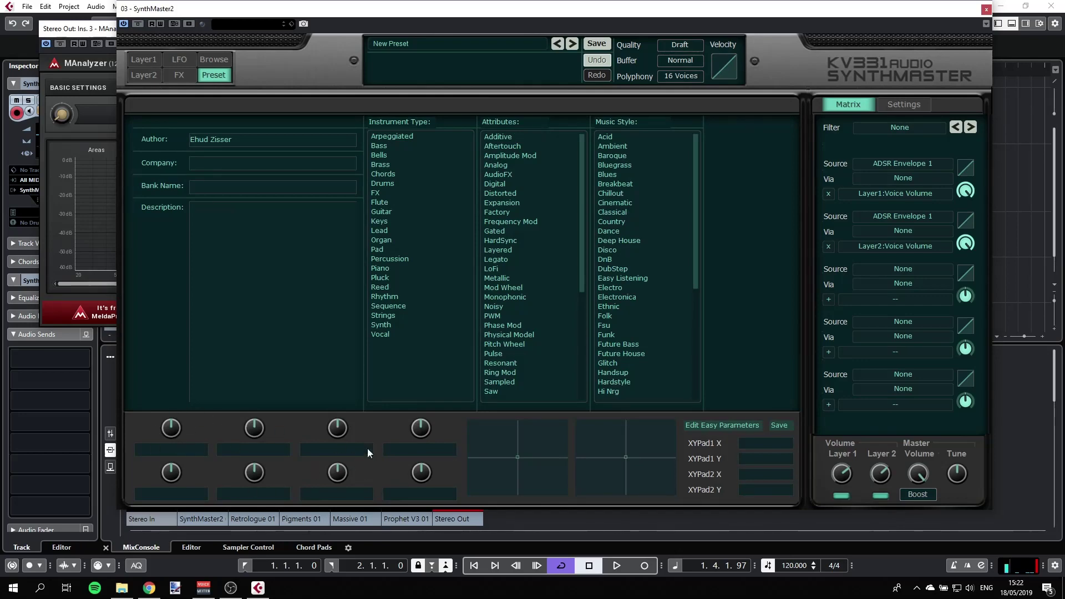
# - Assign Layer 1's Filter1 cutoff to modulation source Easy 1
pyautogui.click(143, 59)
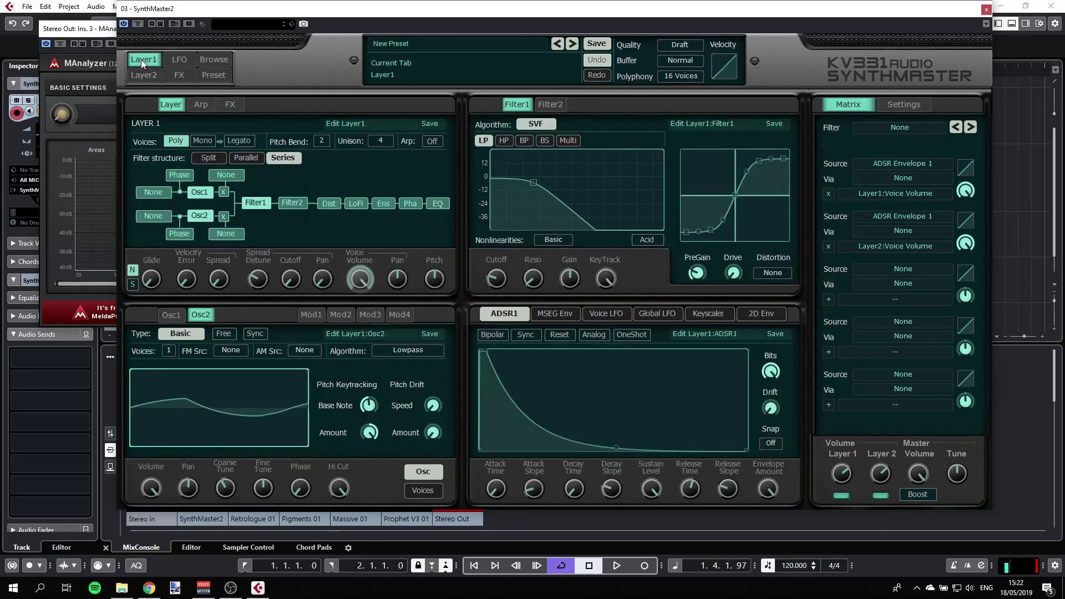
pyautogui.rightClick(497, 280)
pyautogui.moveTo(545, 304)
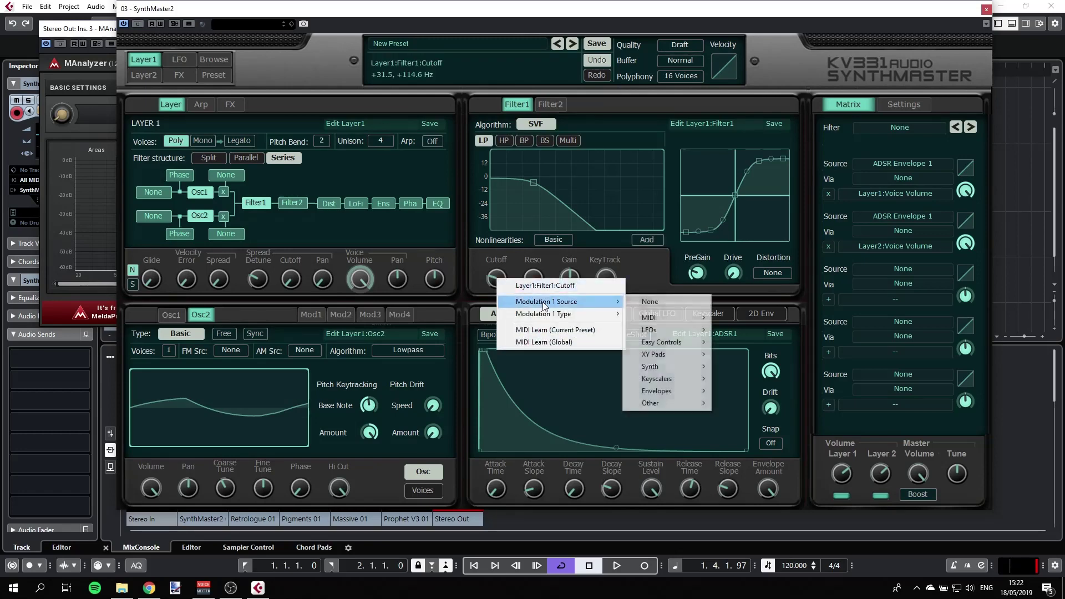
pyautogui.moveTo(701, 344)
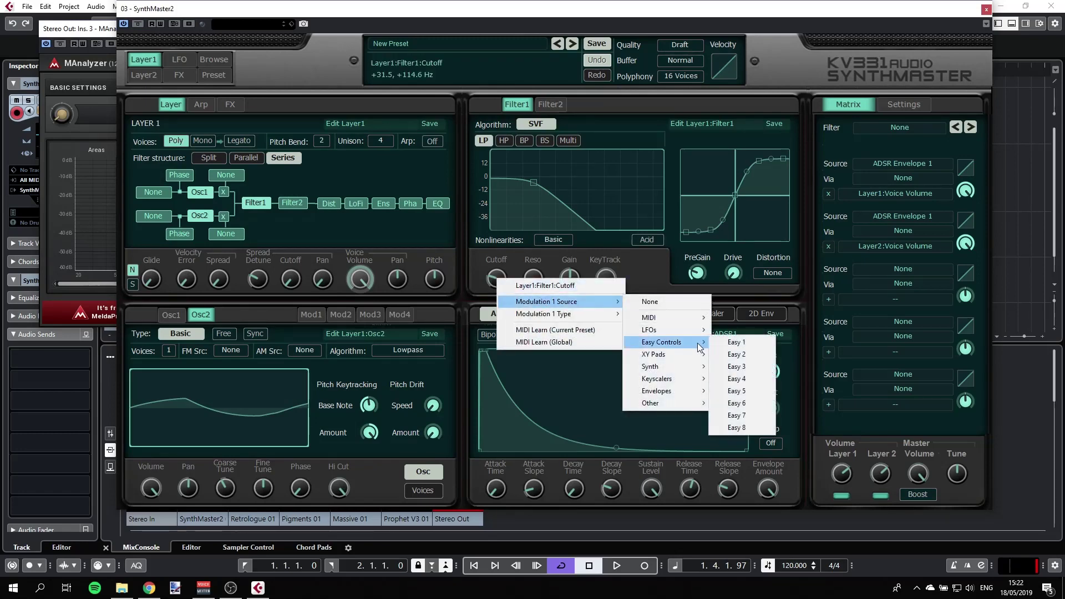
pyautogui.click(746, 343)
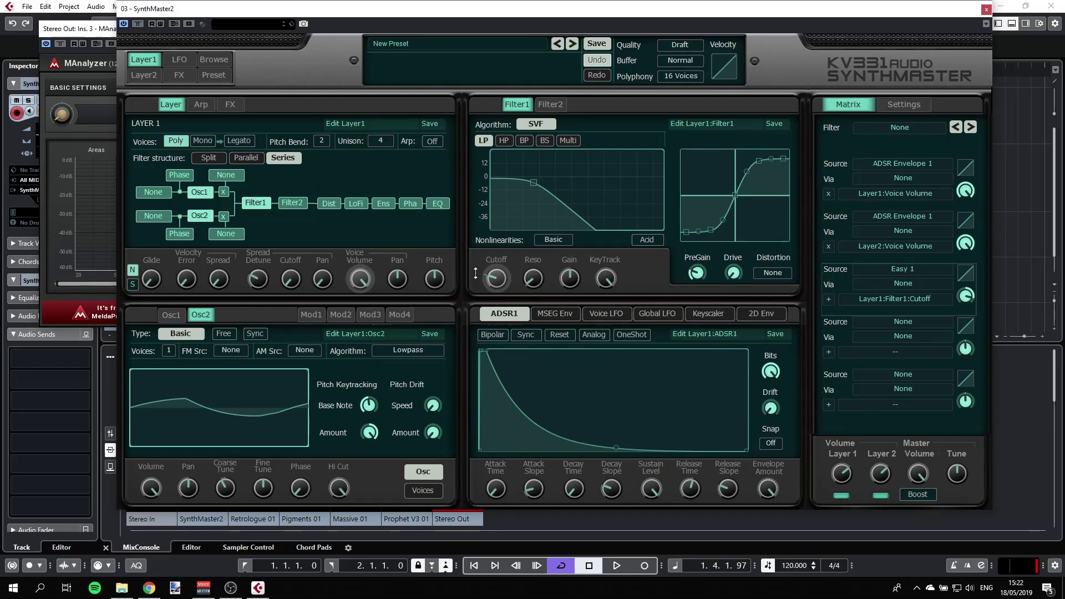
# - Rename the first Easy knob from Filter1Cutoff to 'Cutoff'
pyautogui.click(214, 75)
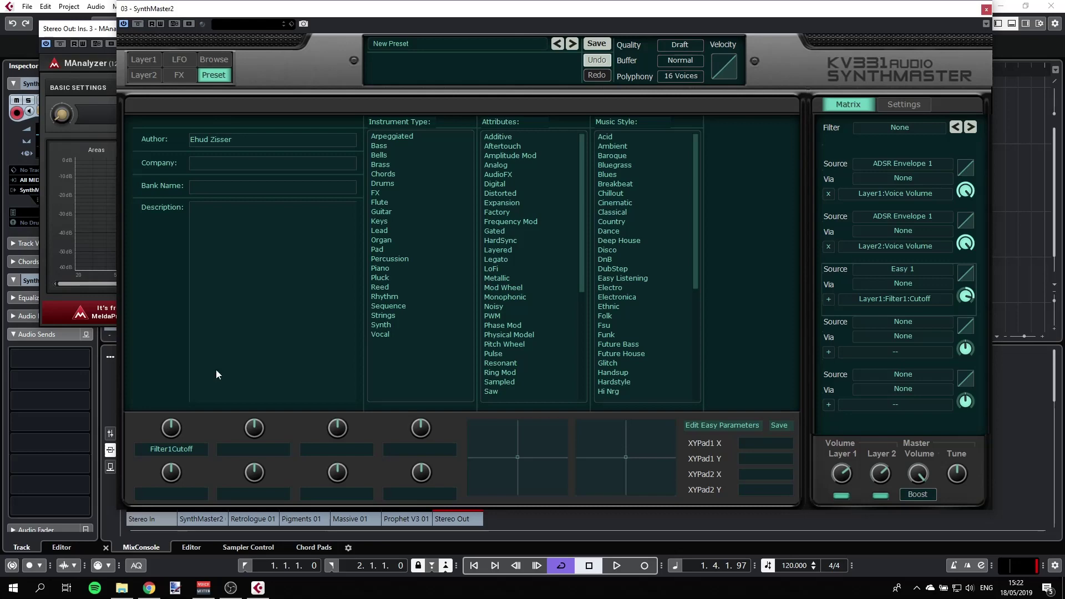
pyautogui.click(168, 452)
pyautogui.doubleClick(168, 448)
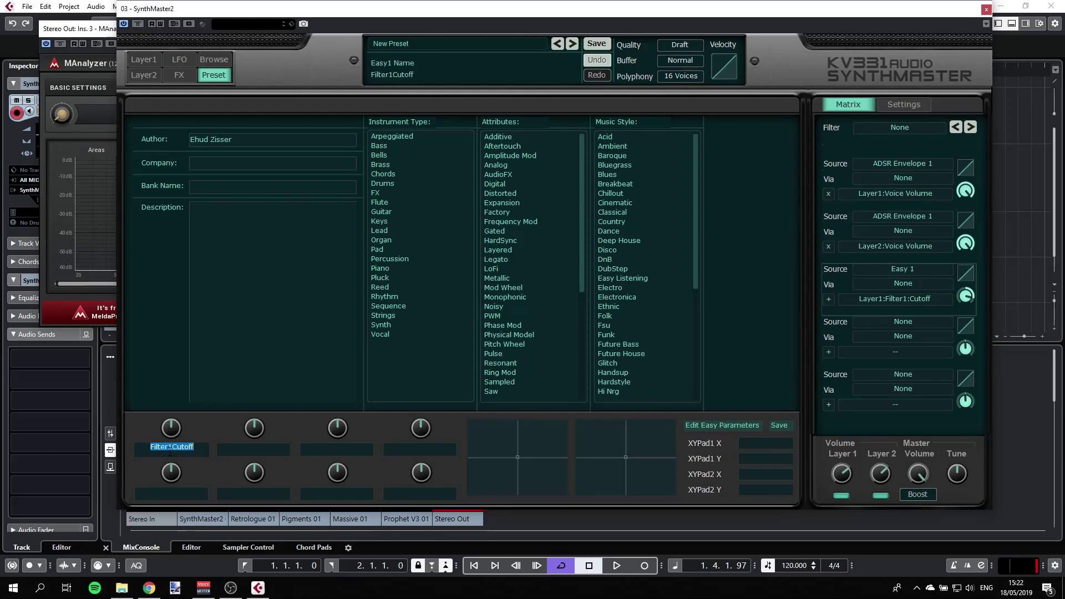
pyautogui.write('Cutoff')
pyautogui.press('Return')
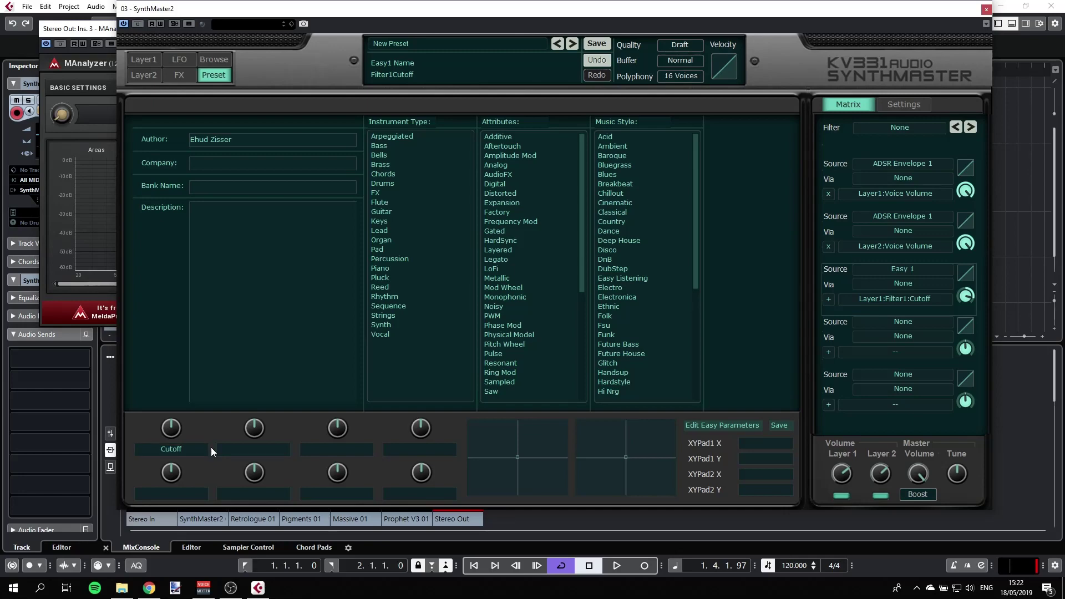
pyautogui.click(155, 61)
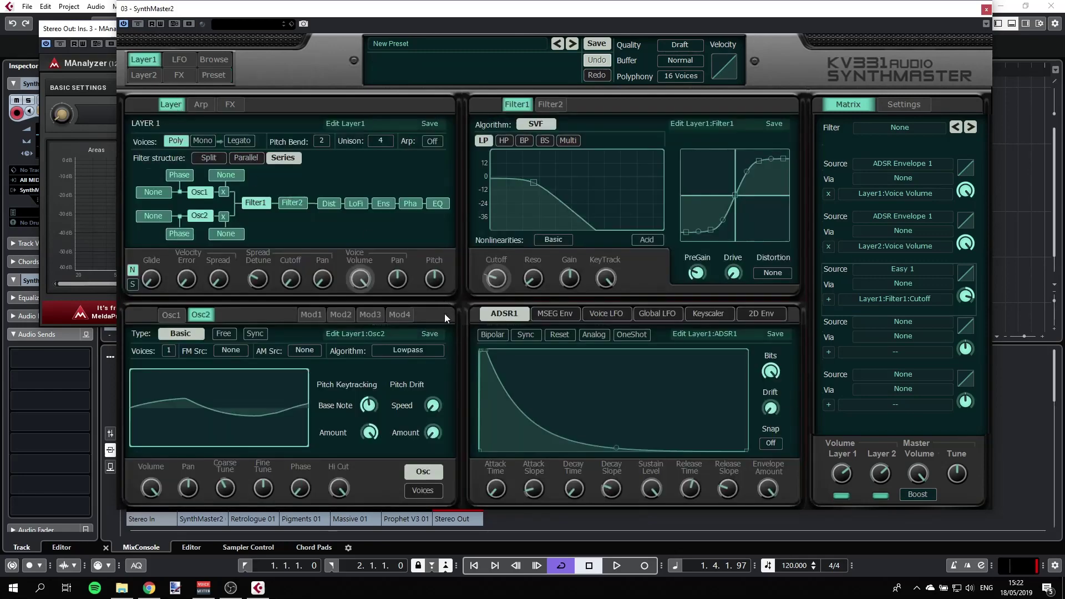
pyautogui.moveTo(288, 431)
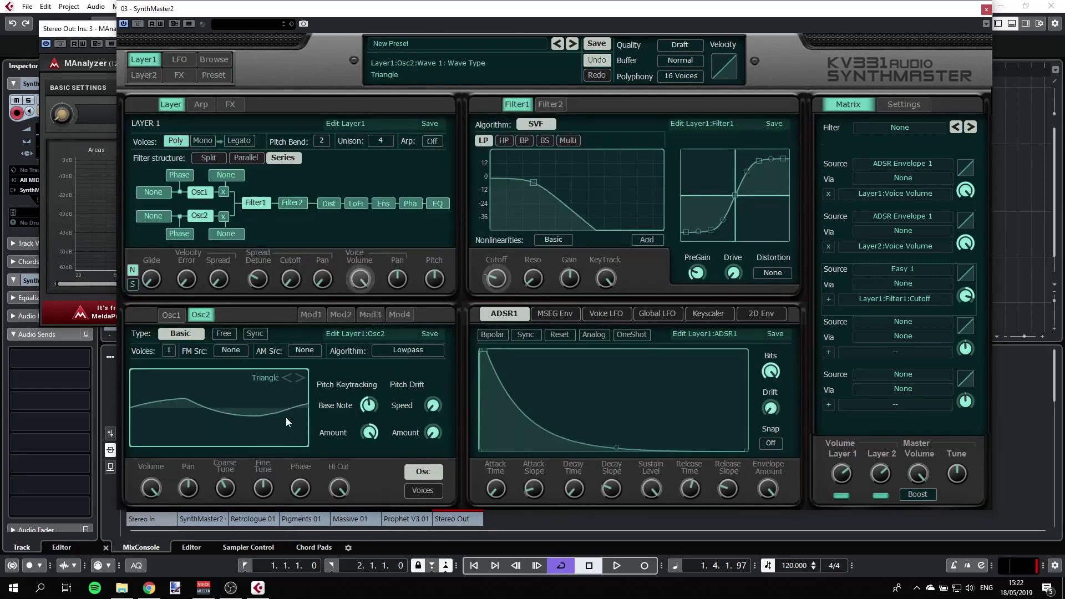
pyautogui.moveTo(260, 290)
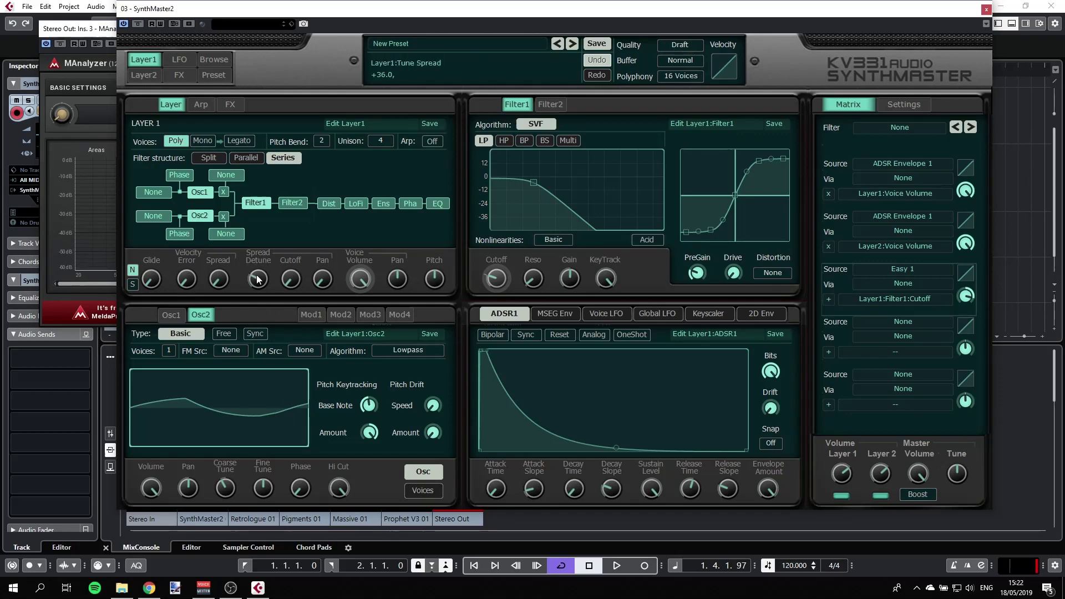
# - Assign Layer 1's Spread Detune to Easy 2 and turn up the TuneSpread knob to test it
pyautogui.rightClick(261, 282)
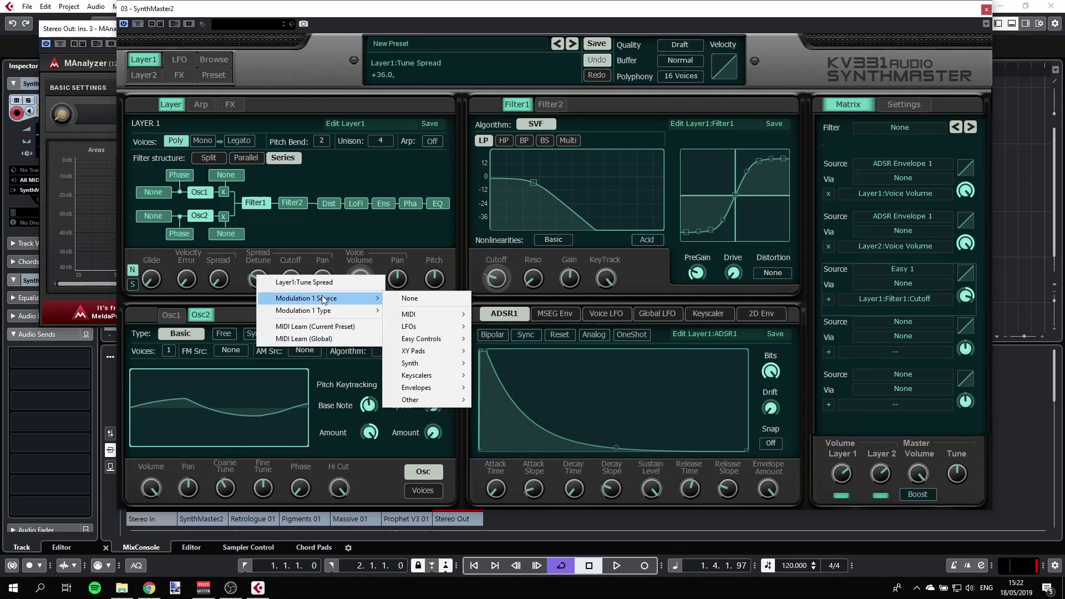
pyautogui.moveTo(422, 339)
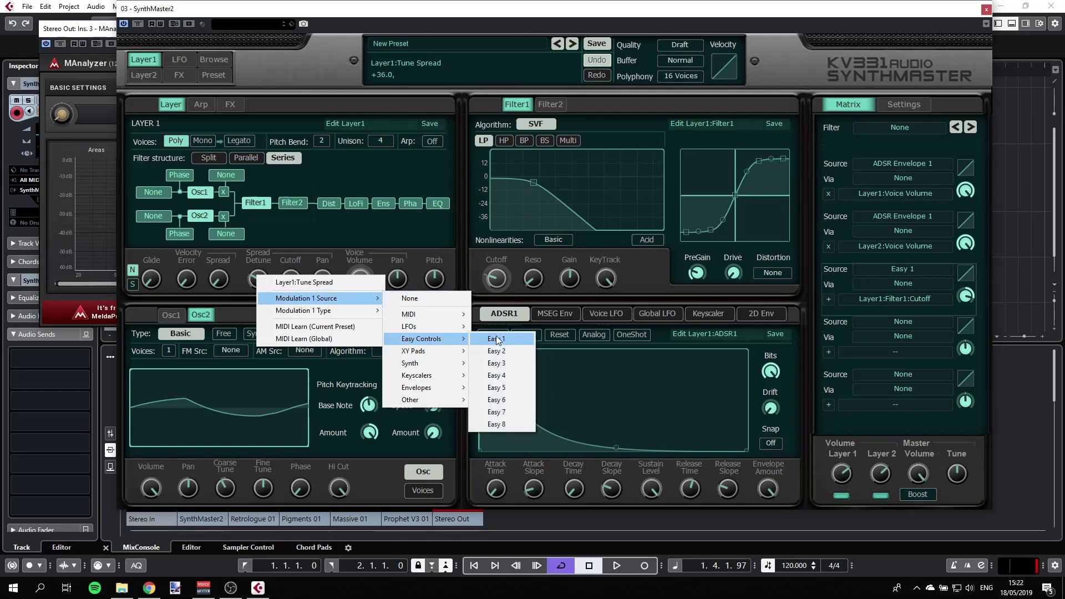
pyautogui.click(496, 351)
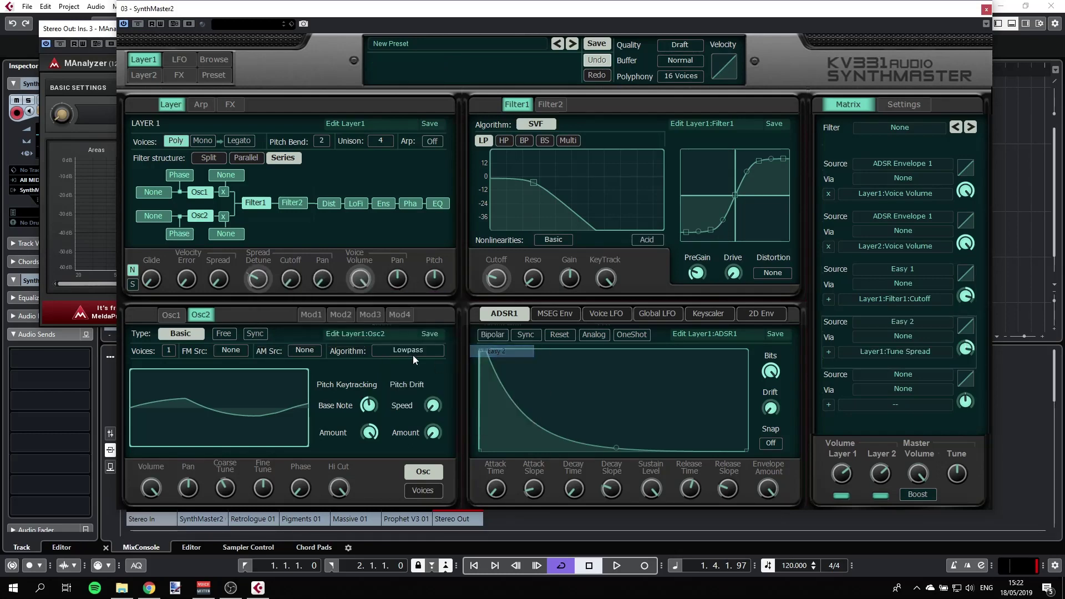
pyautogui.click(205, 76)
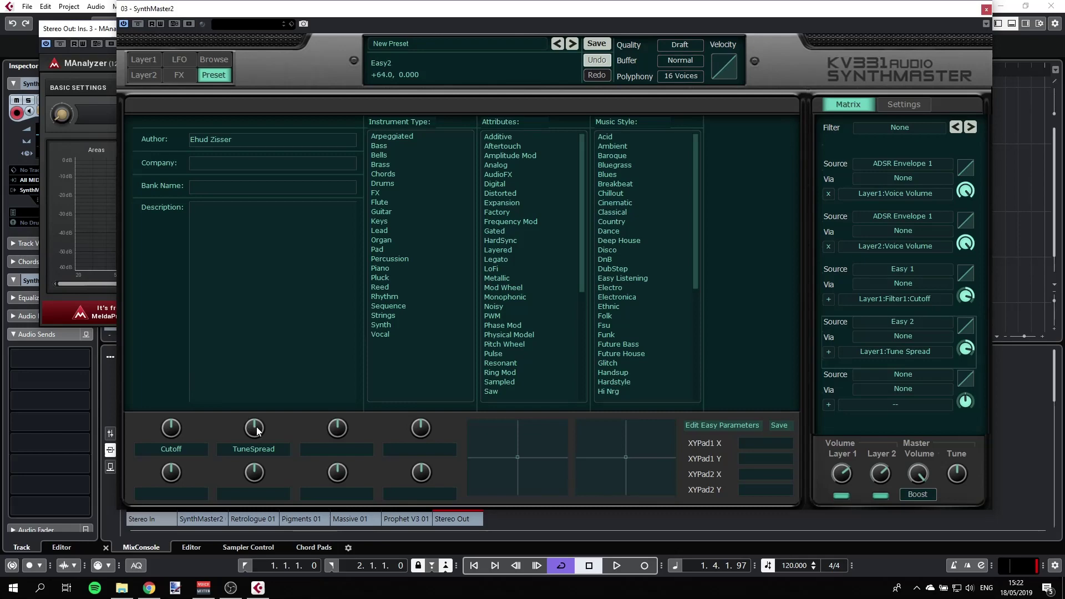
pyautogui.moveTo(257, 431); pyautogui.dragTo(238, 383)
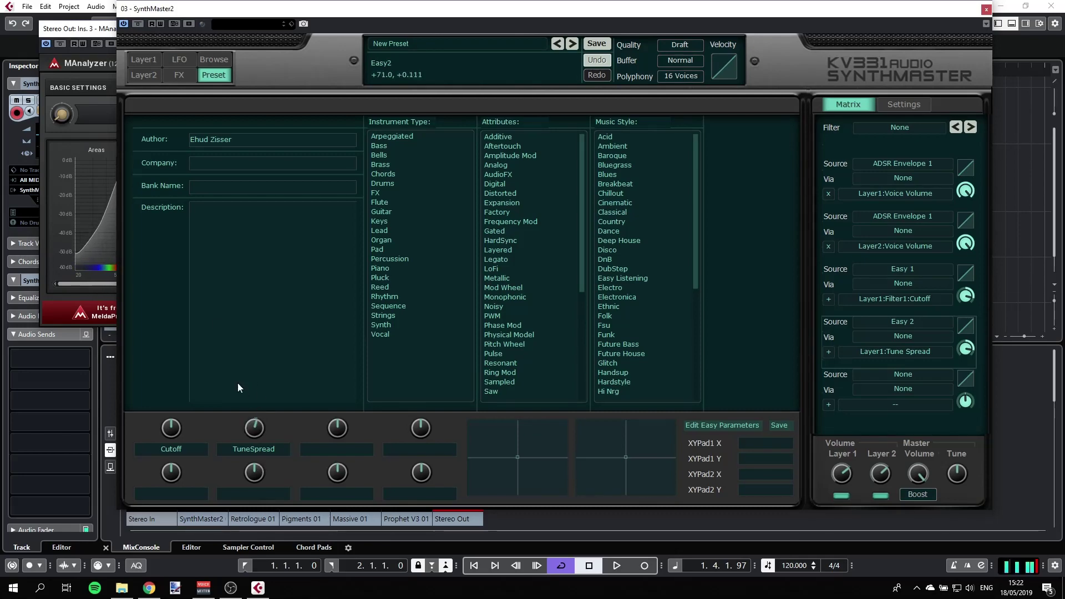
# - Enable the Bus 1 reverb on the FX page and lower its mix
pyautogui.click(147, 61)
pyautogui.click(181, 77)
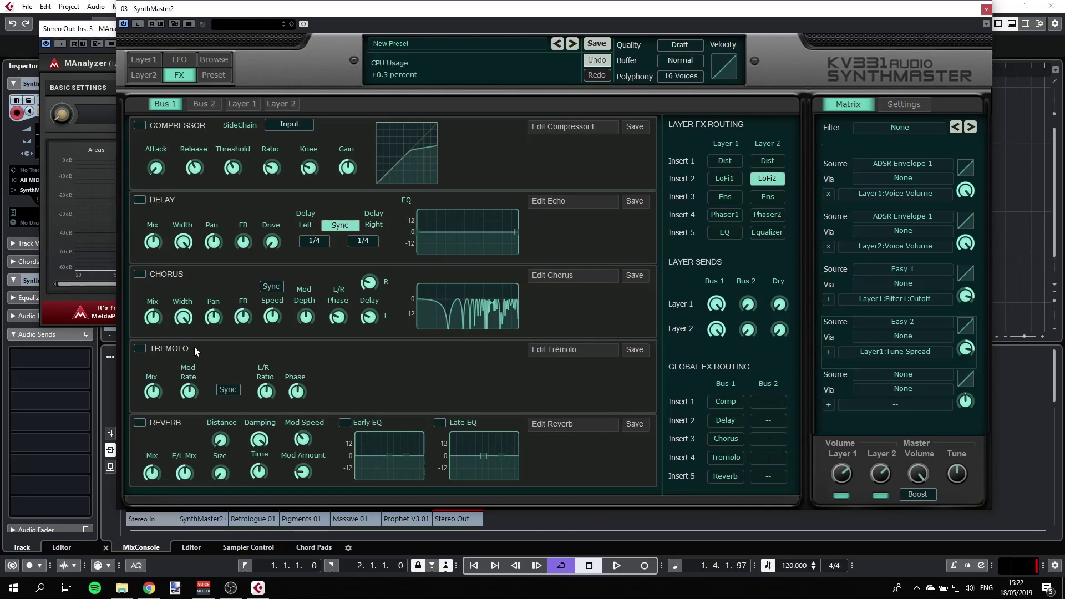
pyautogui.click(140, 423)
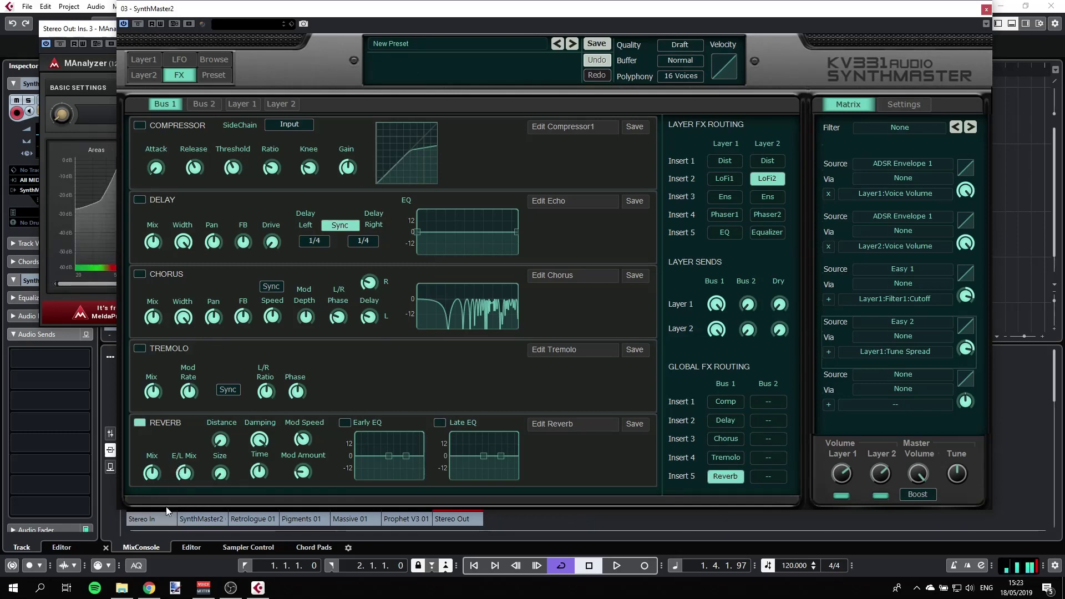
pyautogui.moveTo(152, 473)
pyautogui.mouseDown()
pyautogui.moveTo(152, 493)
pyautogui.moveTo(151, 461)
pyautogui.moveTo(161, 491)
pyautogui.mouseUp()
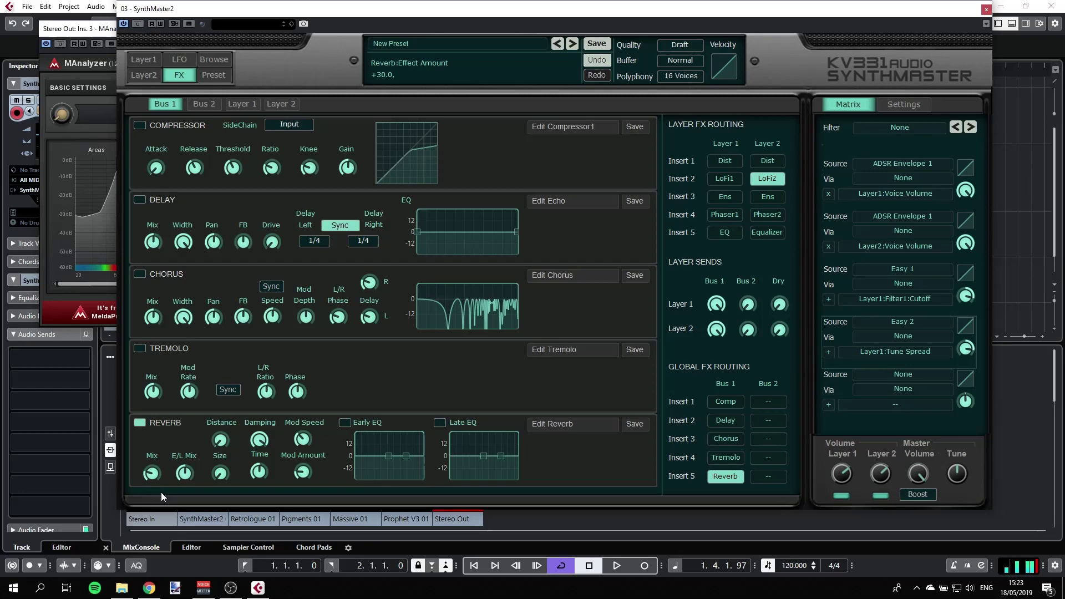
# - Assign the reverb mix to Easy 3 as its modulation source
pyautogui.rightClick(150, 474)
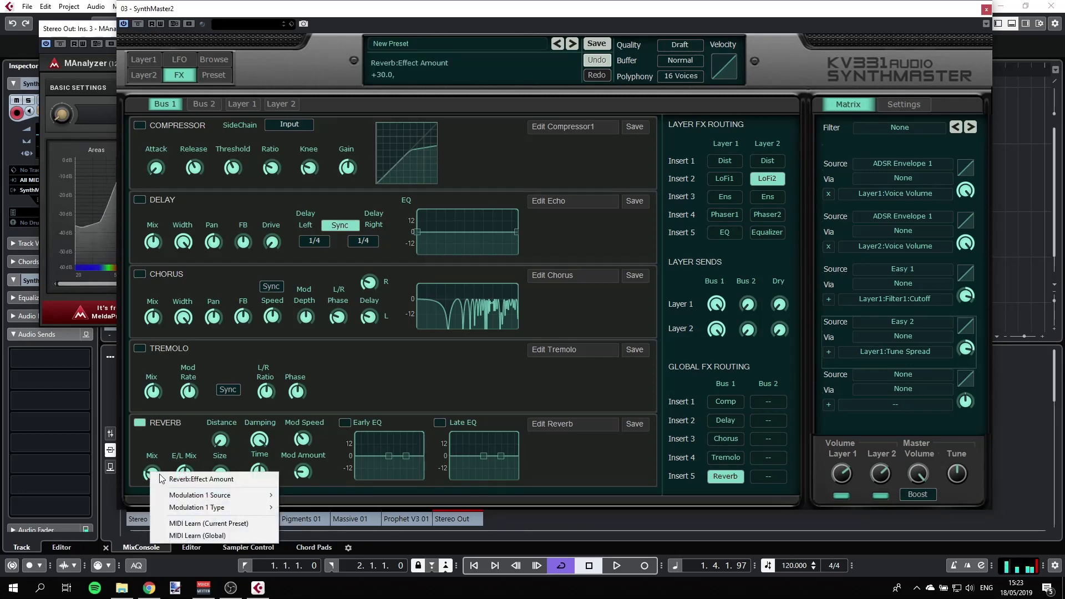
pyautogui.moveTo(228, 494)
pyautogui.moveTo(329, 437)
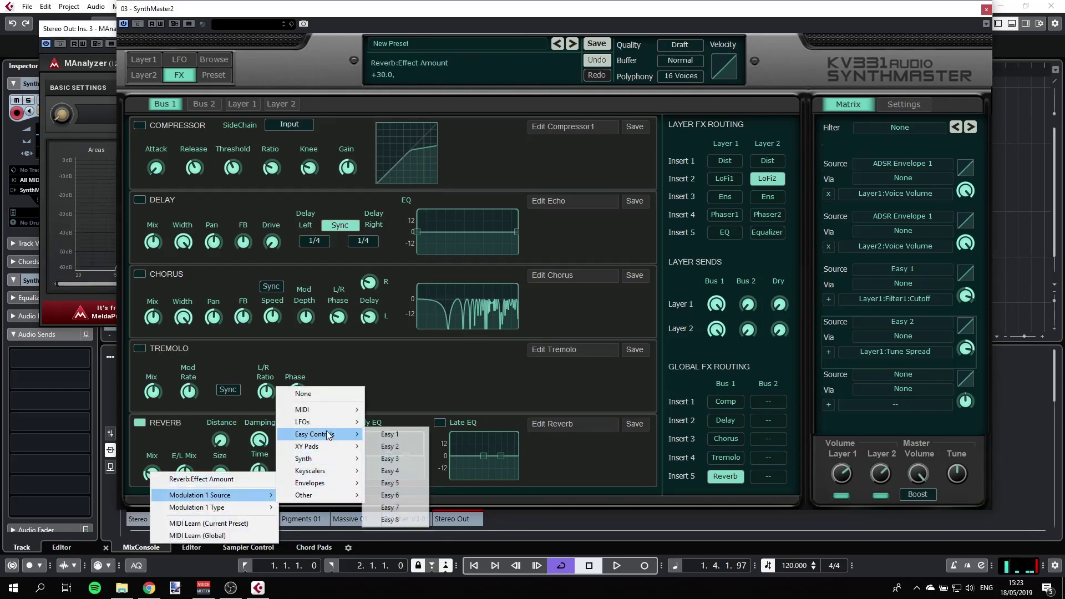
pyautogui.click(401, 459)
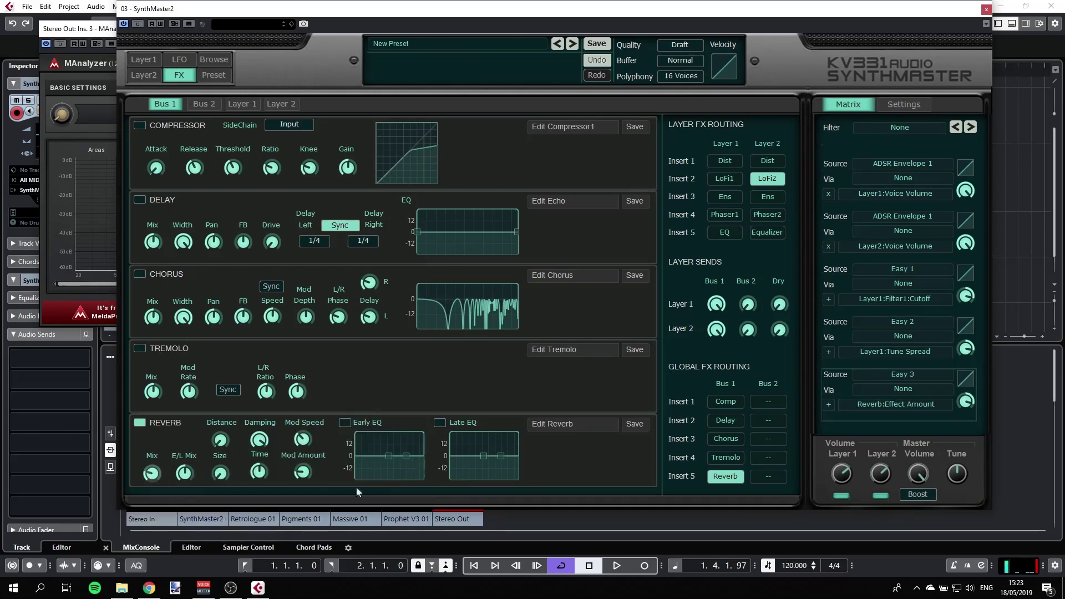
# - Rename the EffectAmount easy knob to 'Reverb', test it, and return to Layer 1
pyautogui.click(223, 77)
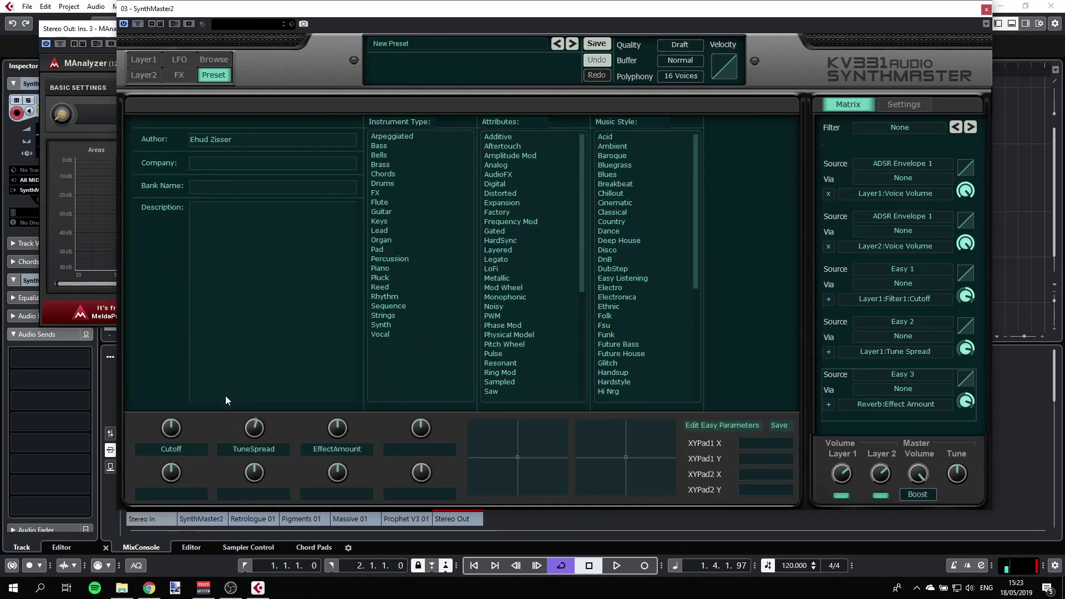
pyautogui.doubleClick(337, 450)
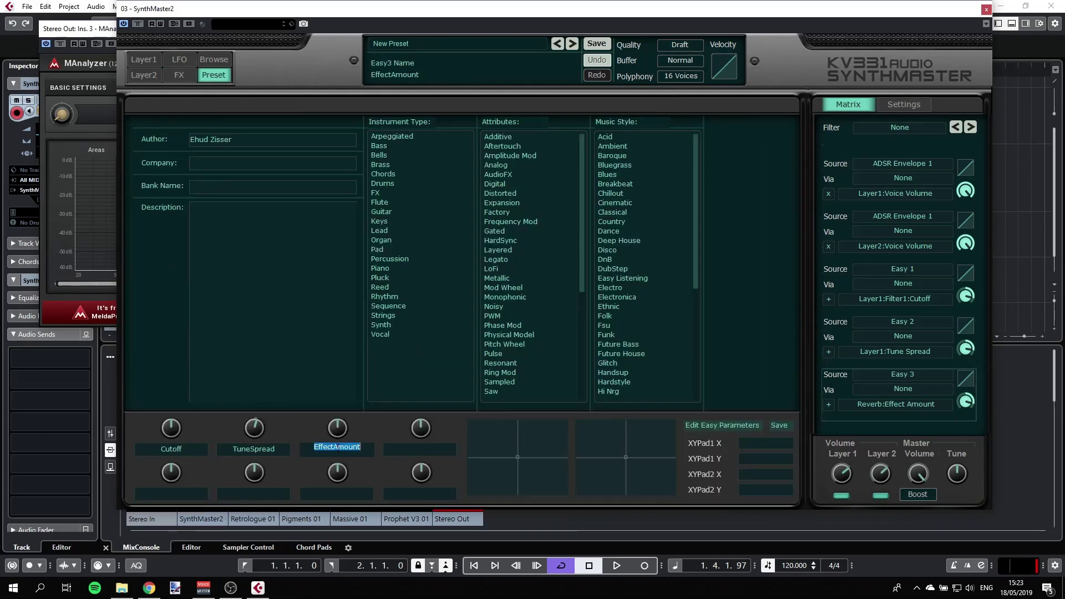
pyautogui.write('Reverb')
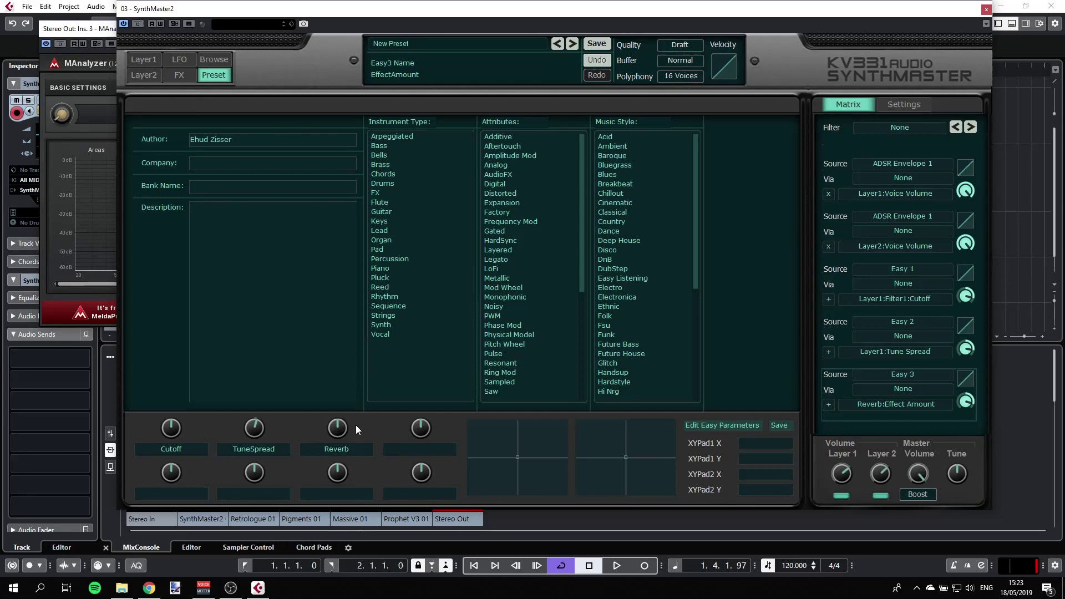
pyautogui.moveTo(349, 431)
pyautogui.mouseDown()
pyautogui.moveTo(348, 462)
pyautogui.moveTo(335, 398)
pyautogui.moveTo(334, 447)
pyautogui.moveTo(334, 424)
pyautogui.mouseUp()
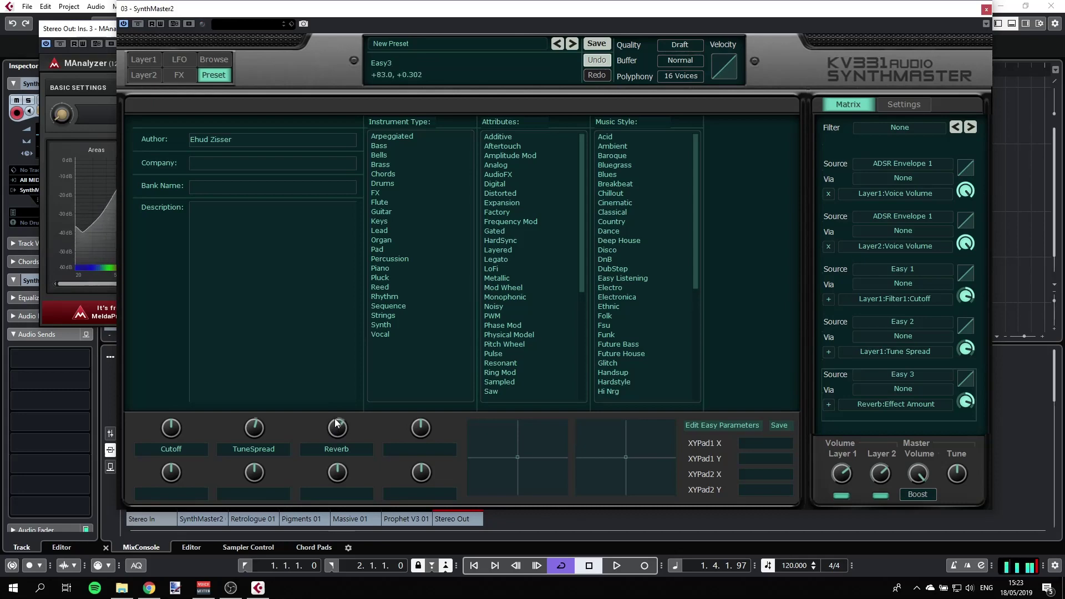
pyautogui.click(139, 61)
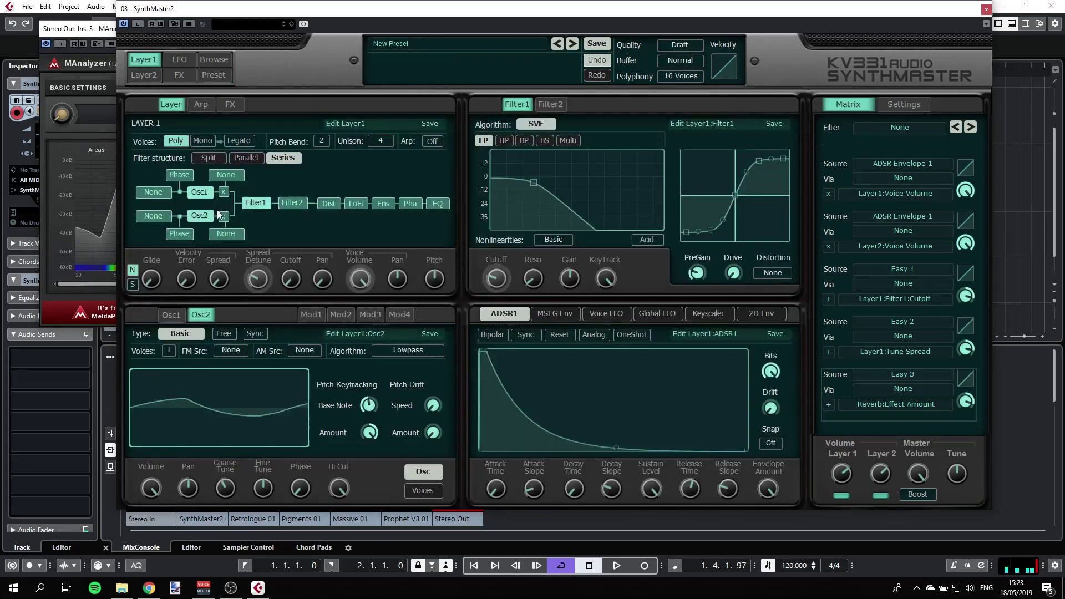